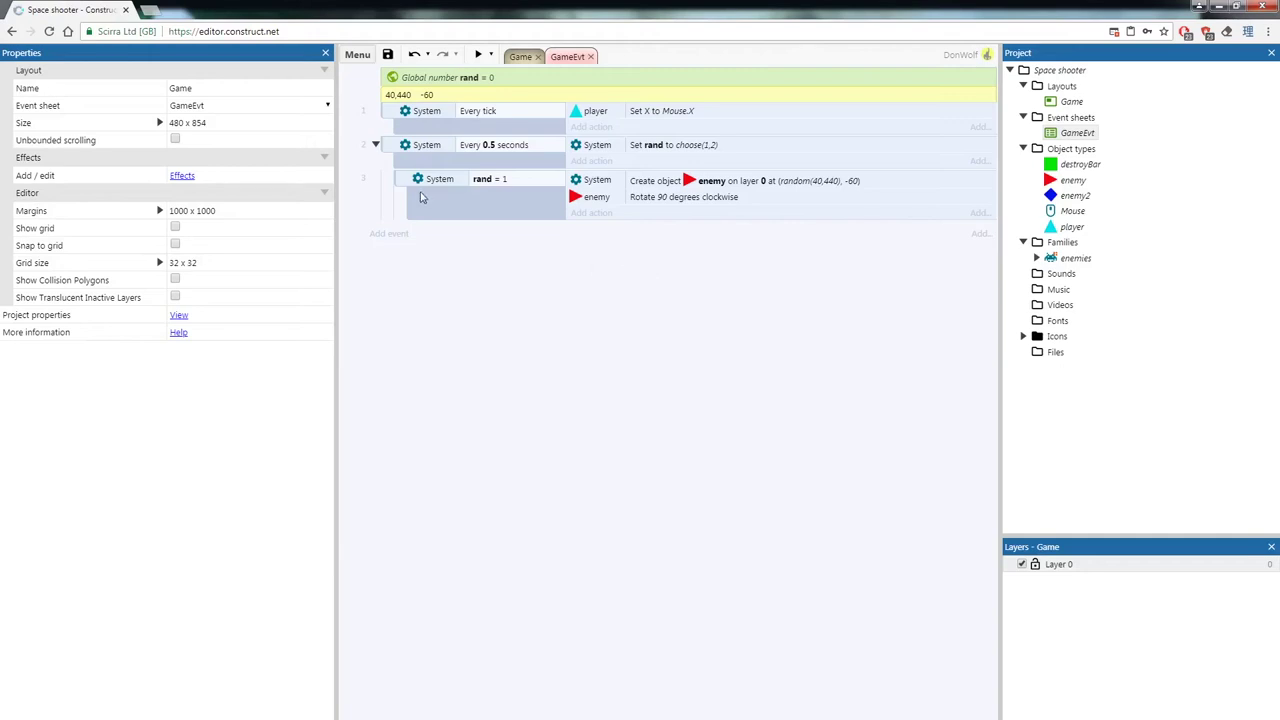
# - Add an Else event directly below the rand = 1 event
pyautogui.click(402, 184)
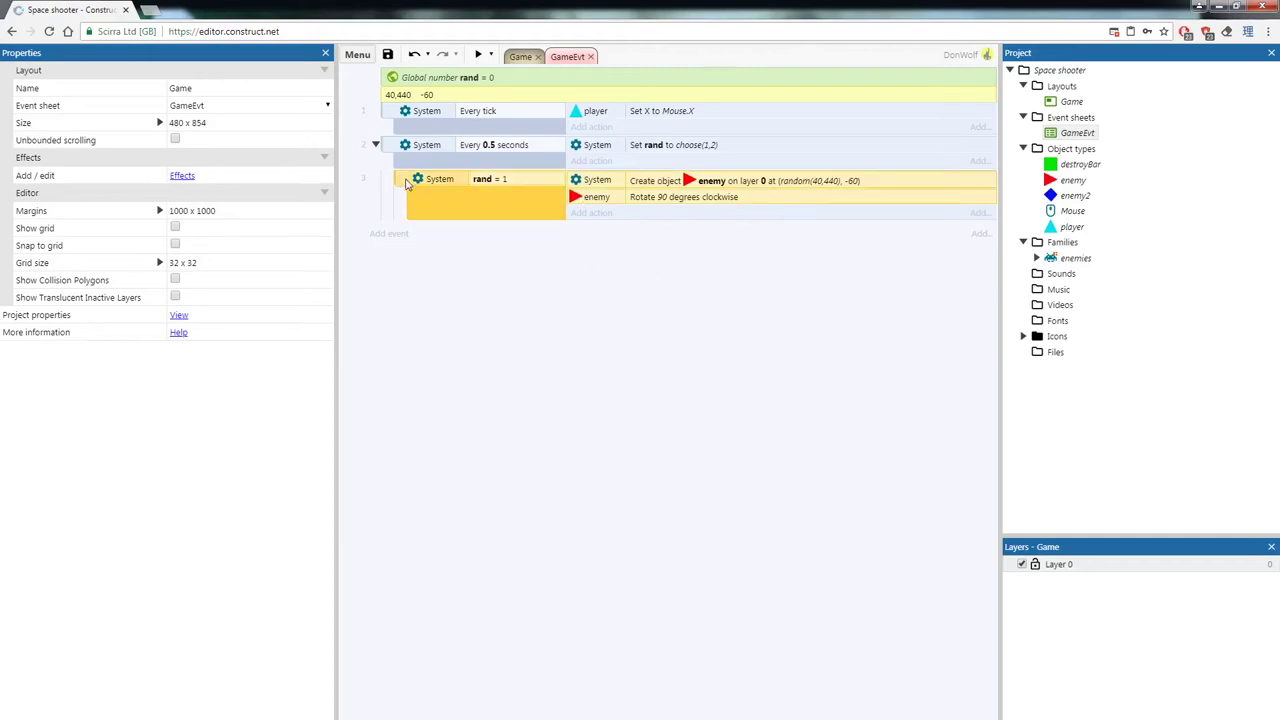
pyautogui.click(529, 275)
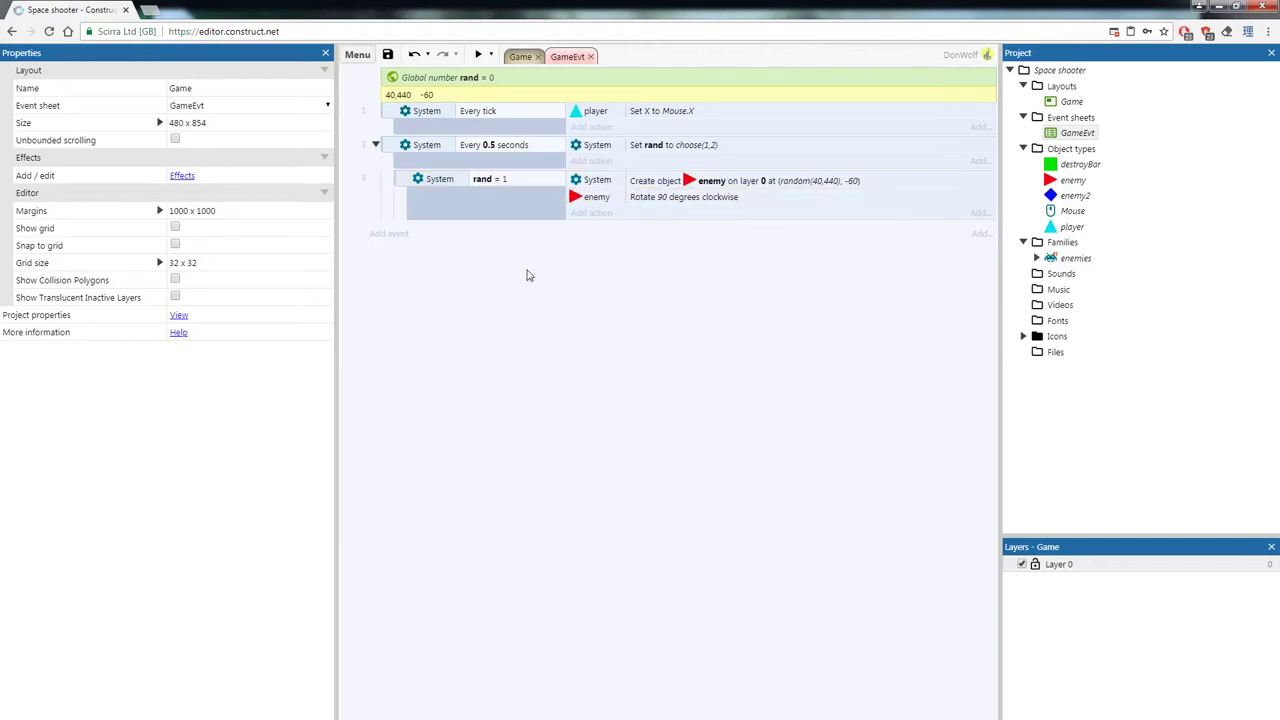
pyautogui.click(402, 181)
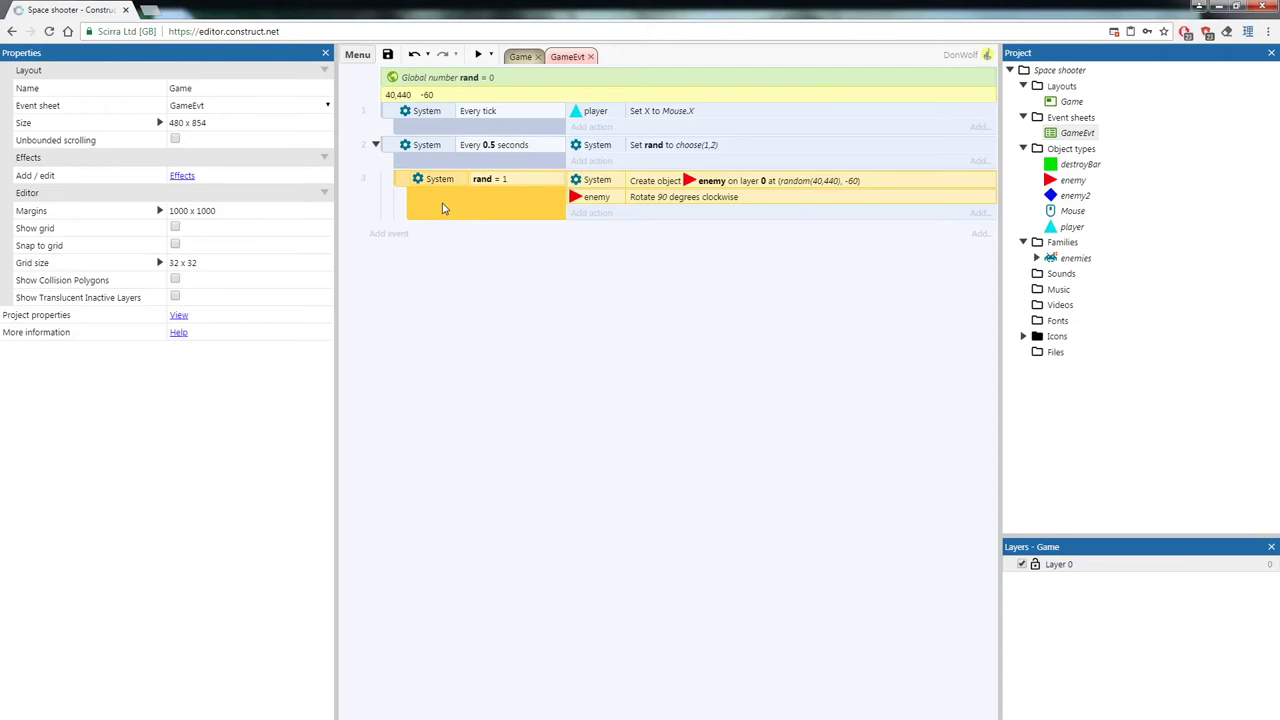
pyautogui.press('x')
pyautogui.click(602, 282)
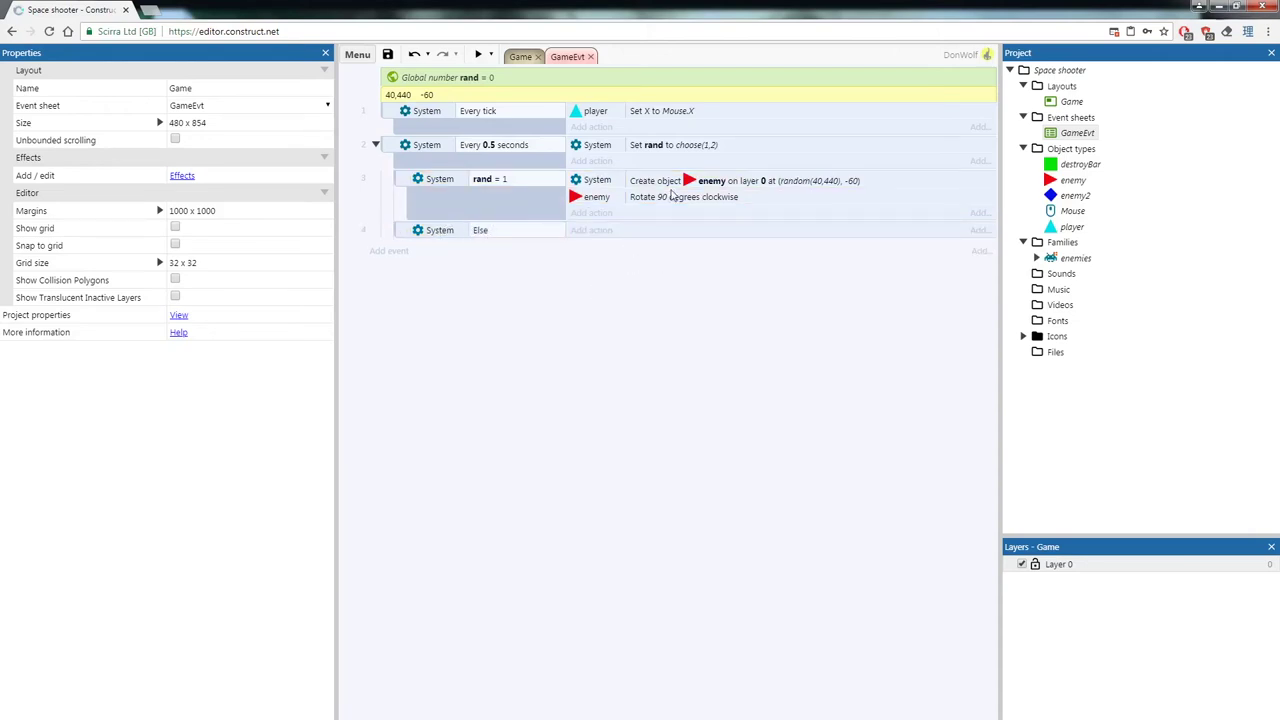
# - Paste the Create object enemy and Rotate actions into Else, then delete that paste
pyautogui.click(596, 183)
pyautogui.keyDown('ctrl'); pyautogui.click(603, 200); pyautogui.keyUp('ctrl')
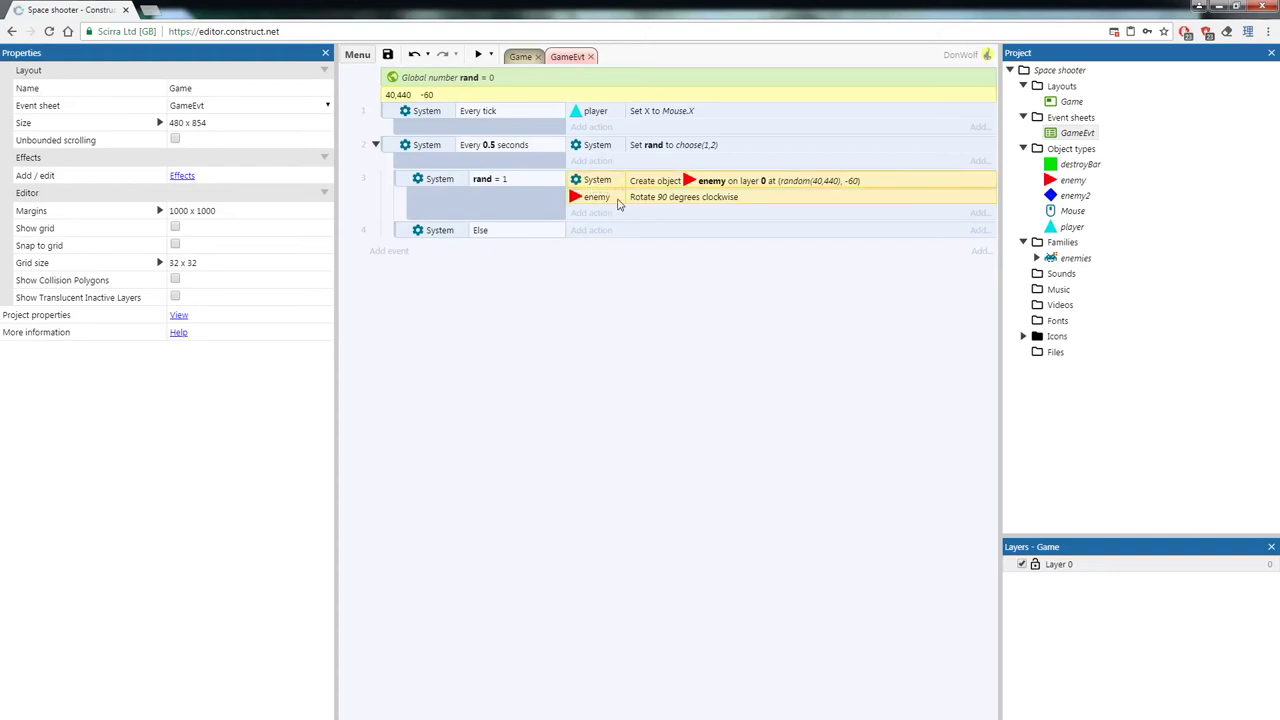
pyautogui.click(526, 237)
pyautogui.hotkey('ctrl', 'v')
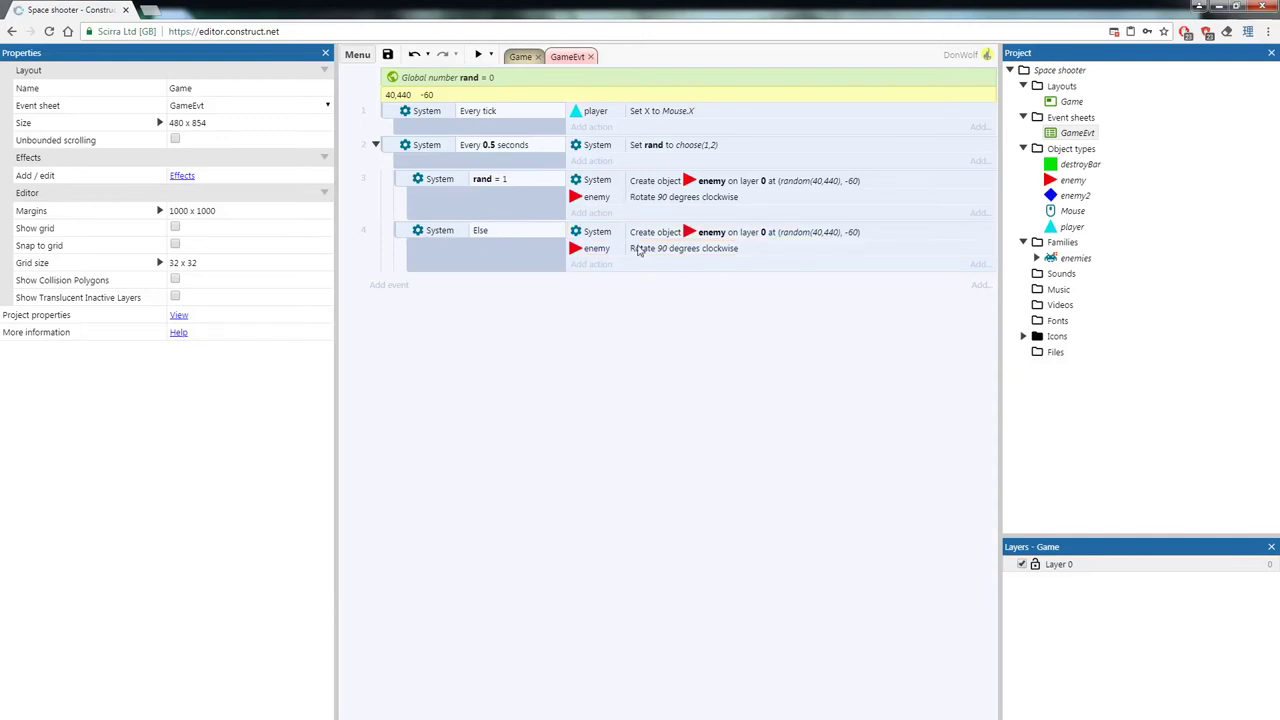
pyautogui.click(601, 232)
pyautogui.press('Delete')
pyautogui.press('Delete')
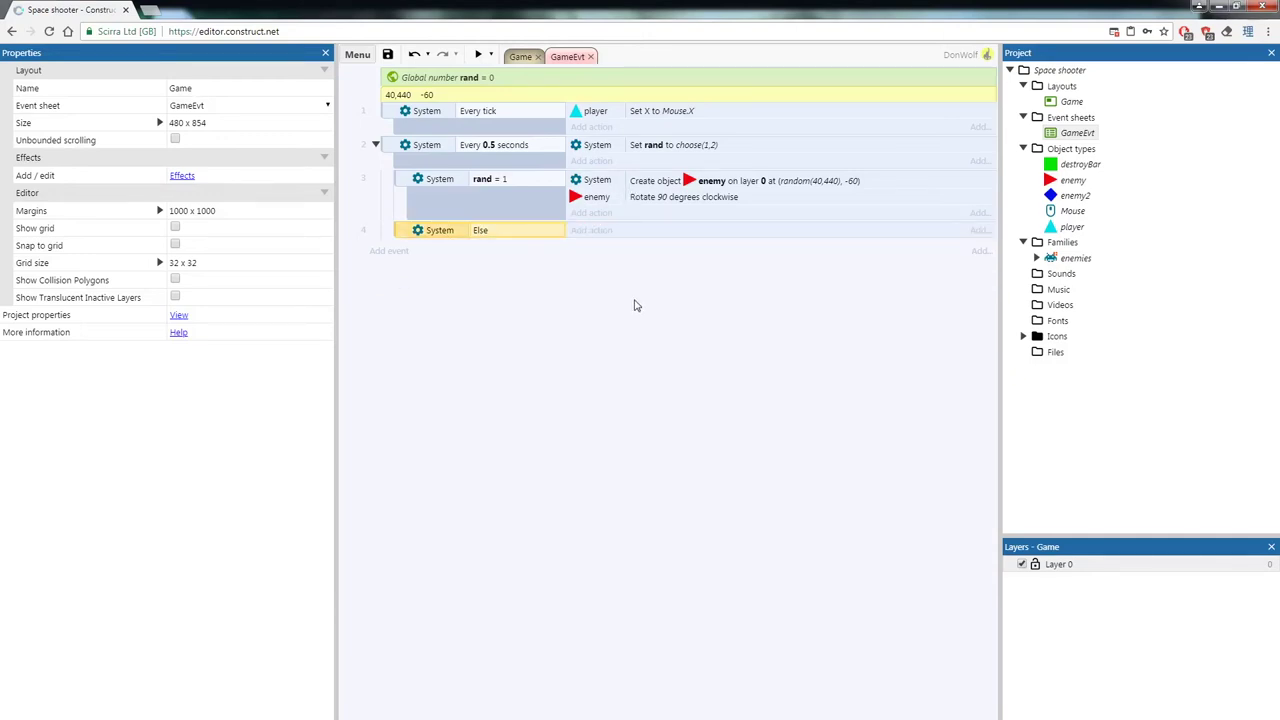
# - Paste the Create object enemy and Rotate 90° clockwise actions into Else again
pyautogui.click(588, 181)
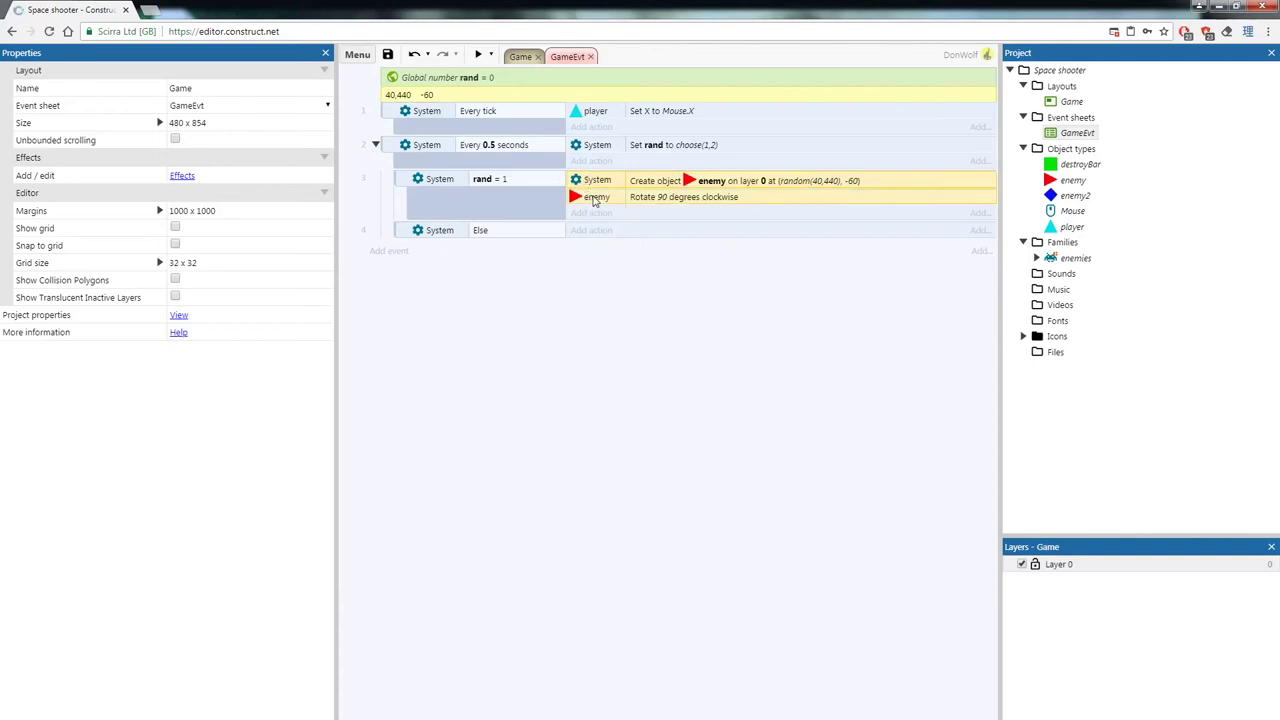
pyautogui.click(591, 181)
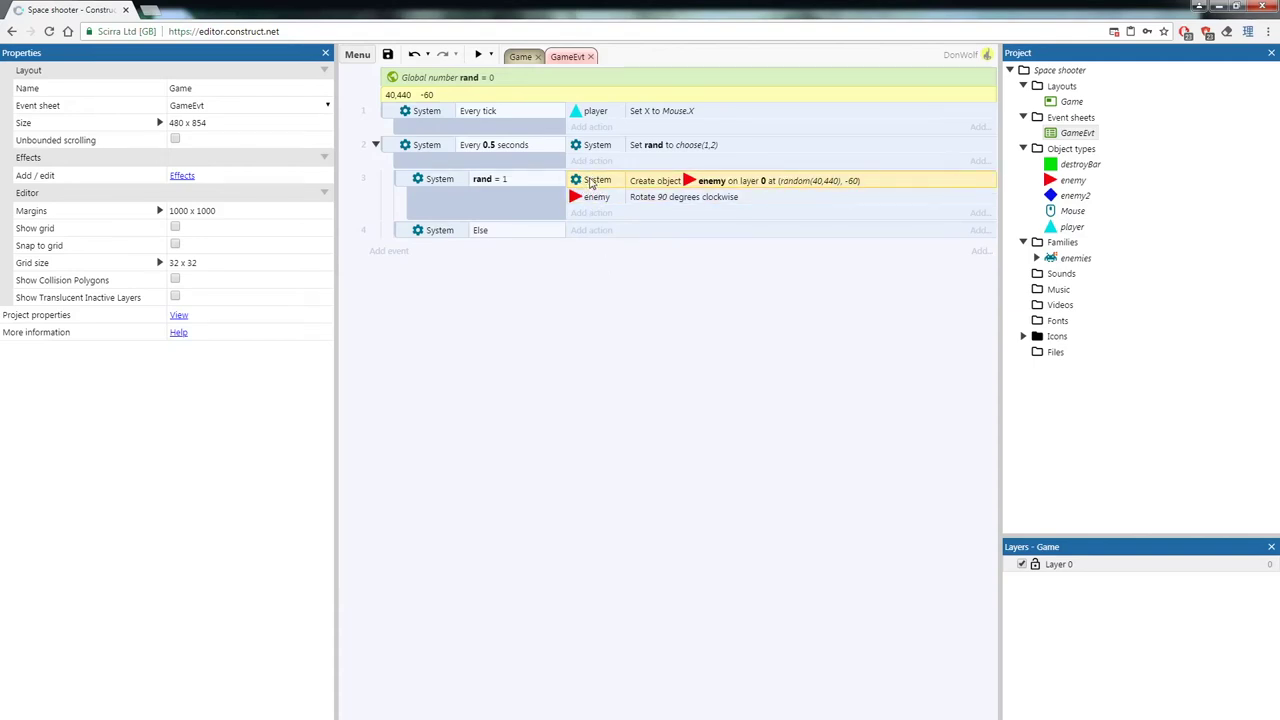
pyautogui.keyDown('ctrl'); pyautogui.click(594, 200); pyautogui.keyUp('ctrl')
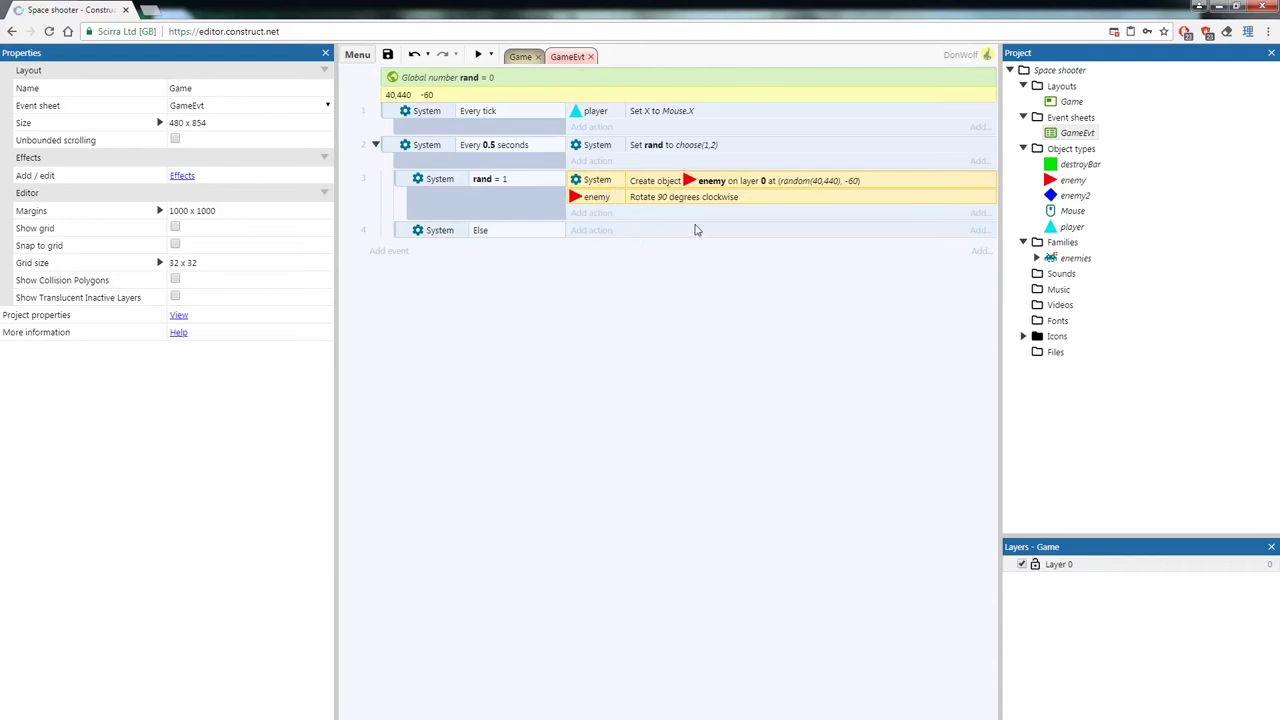
pyautogui.click(551, 229)
pyautogui.hotkey('ctrl', 'v')
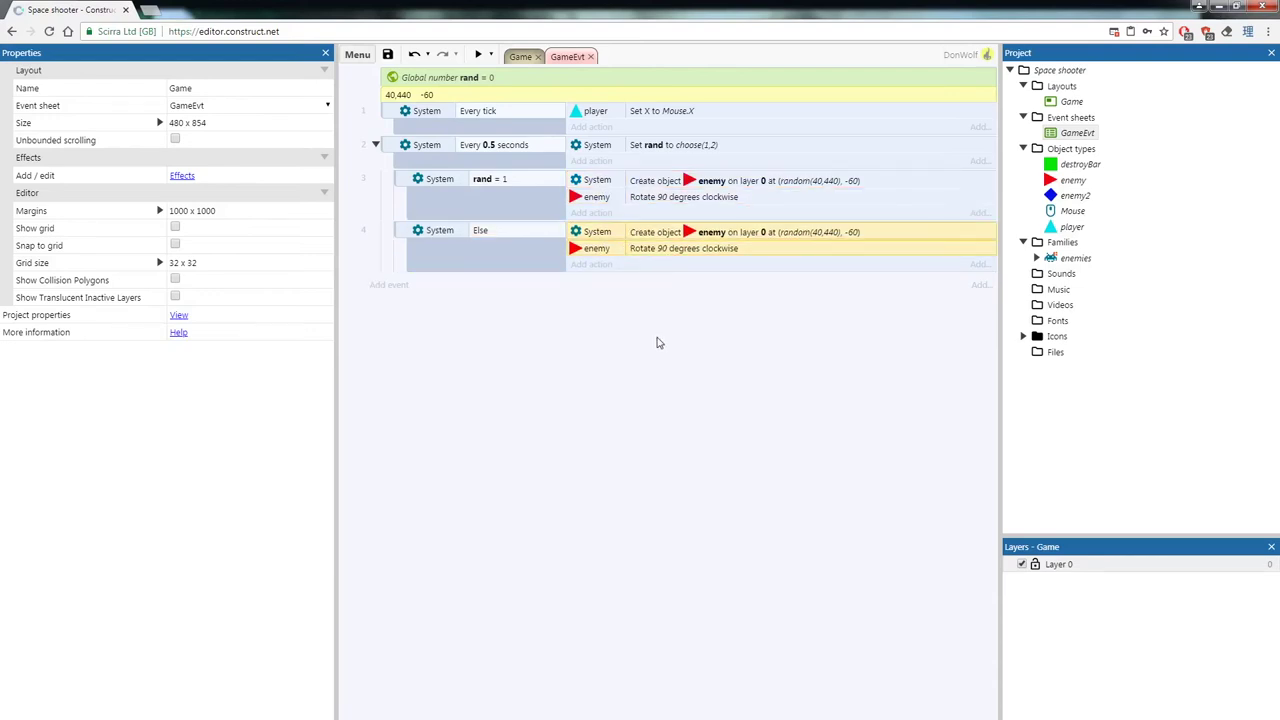
pyautogui.click(469, 269)
pyautogui.click(400, 232)
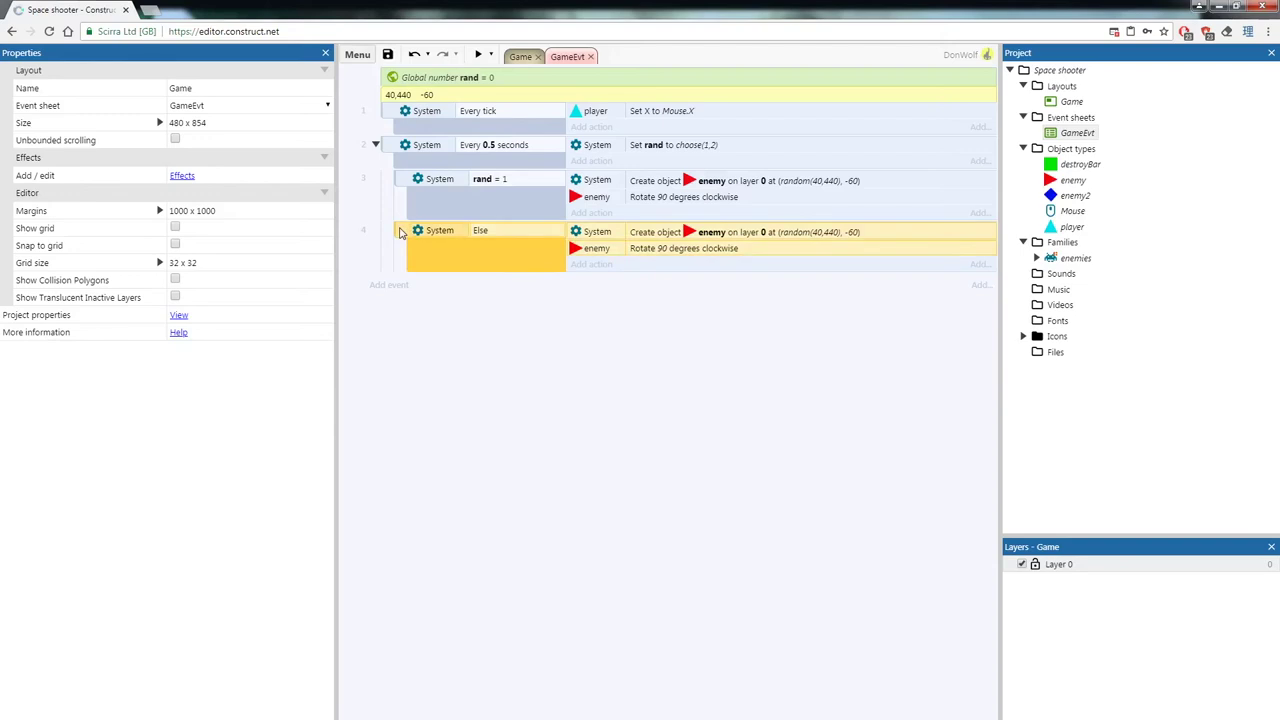
# - Replace enemy with enemy2 in the Else event, save the project, and launch a preview
pyautogui.rightClick(400, 232)
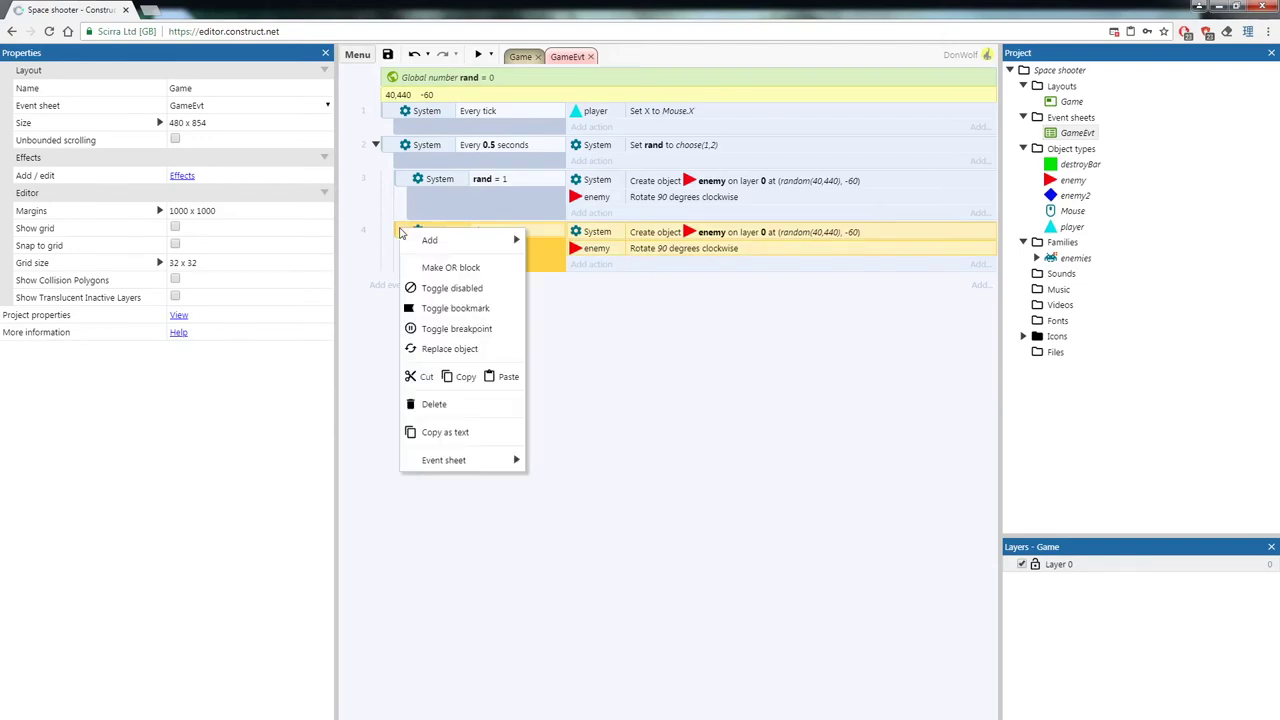
pyautogui.click(486, 350)
pyautogui.doubleClick(548, 360)
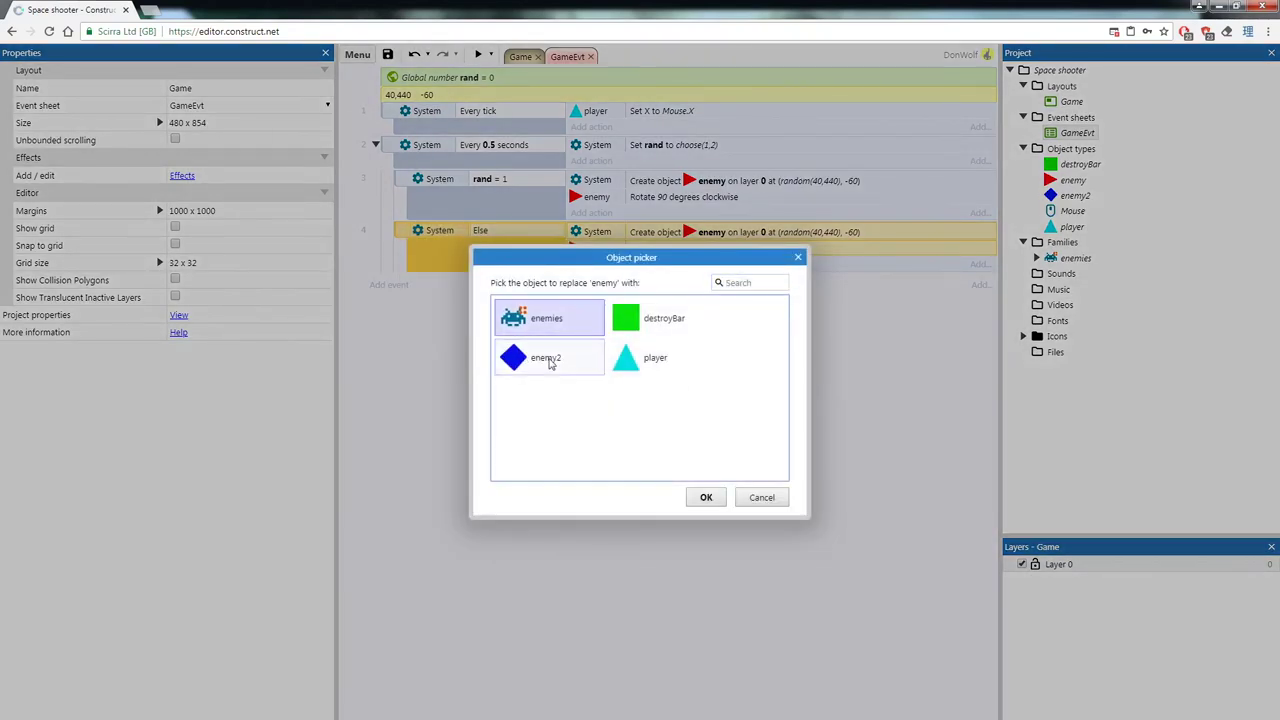
pyautogui.click(622, 319)
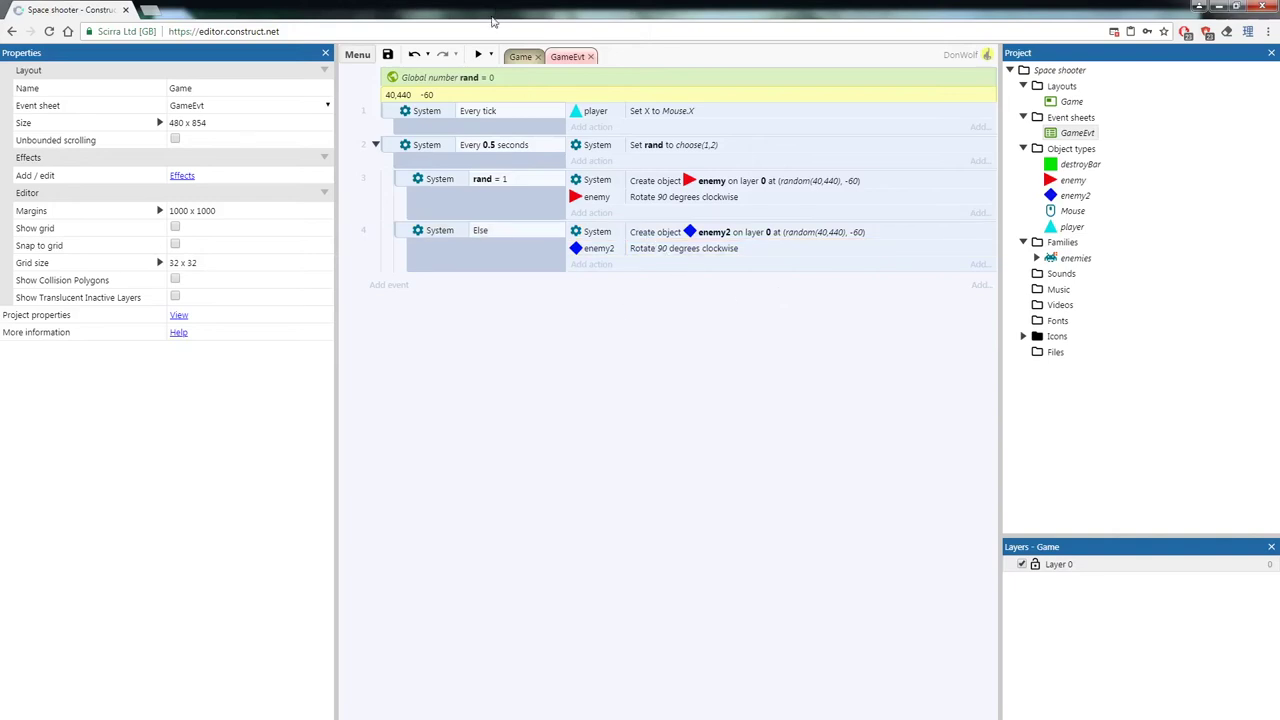
pyautogui.click(388, 55)
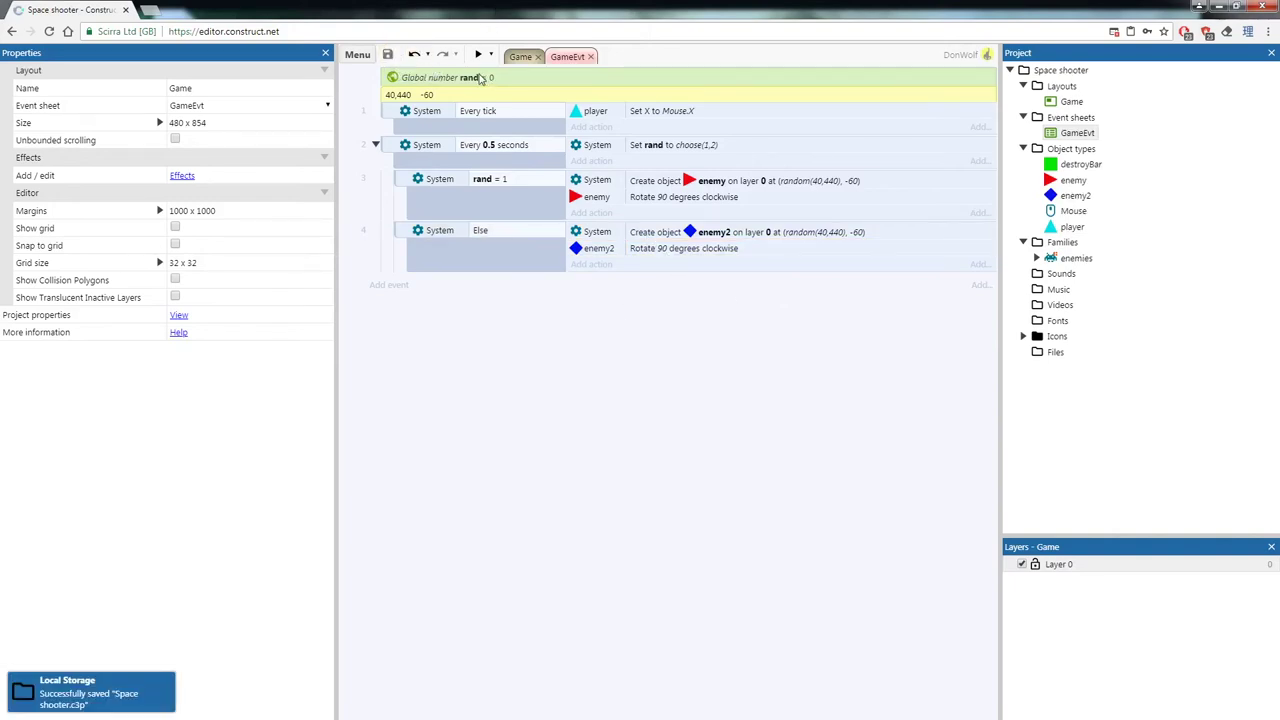
pyautogui.click(478, 55)
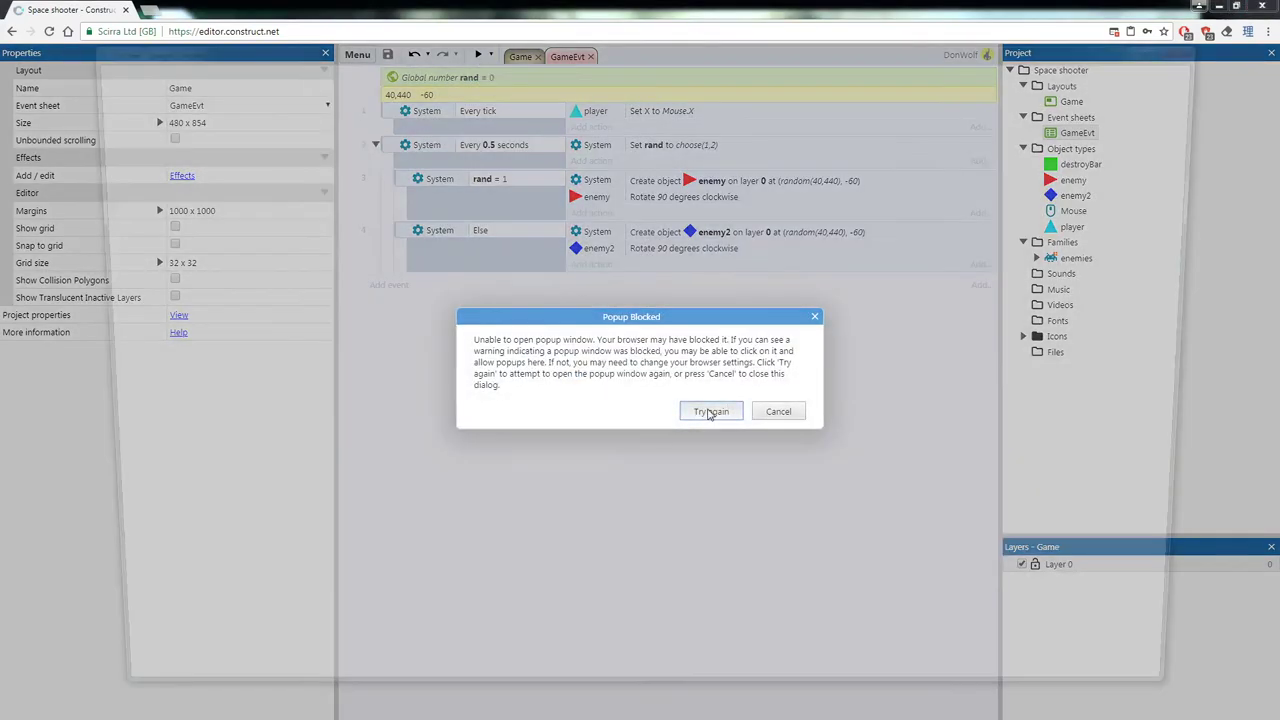
# - Retry the blocked preview so the game runs in a new window
pyautogui.click(712, 410)
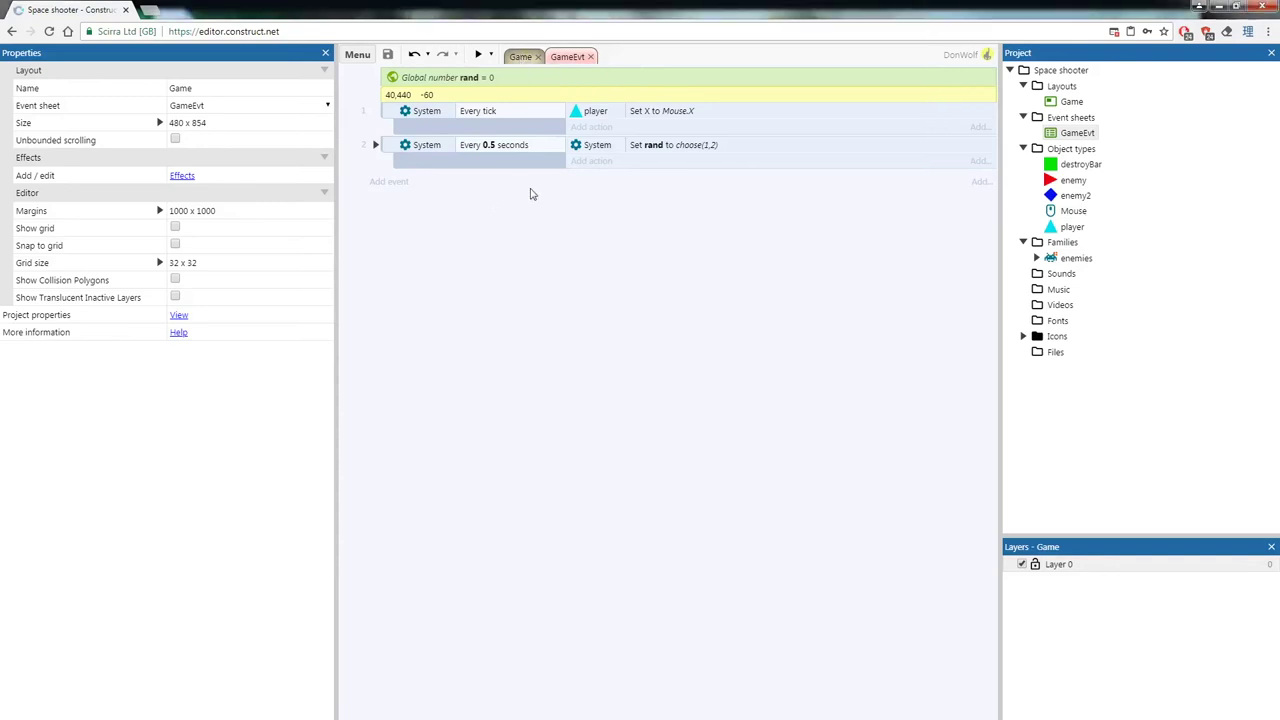
# - Add a new System 'On start of layout' event to GameEvt
pyautogui.rightClick(419, 240)
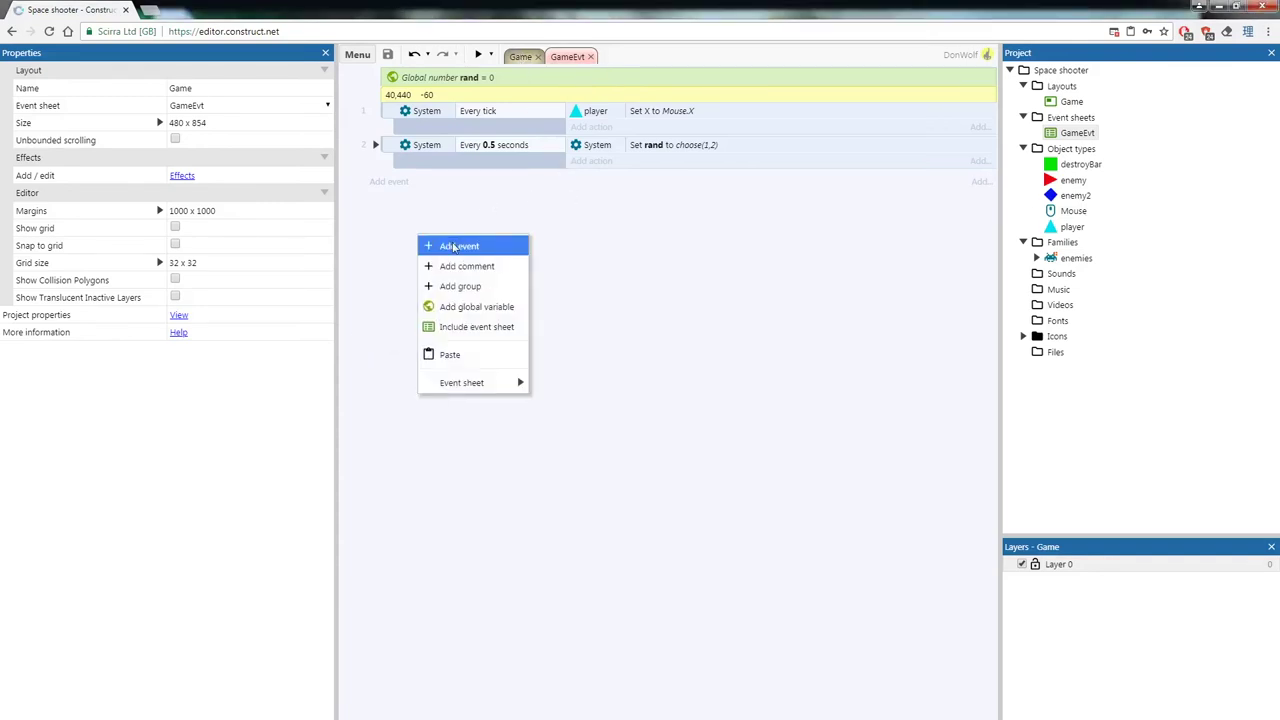
pyautogui.click(455, 247)
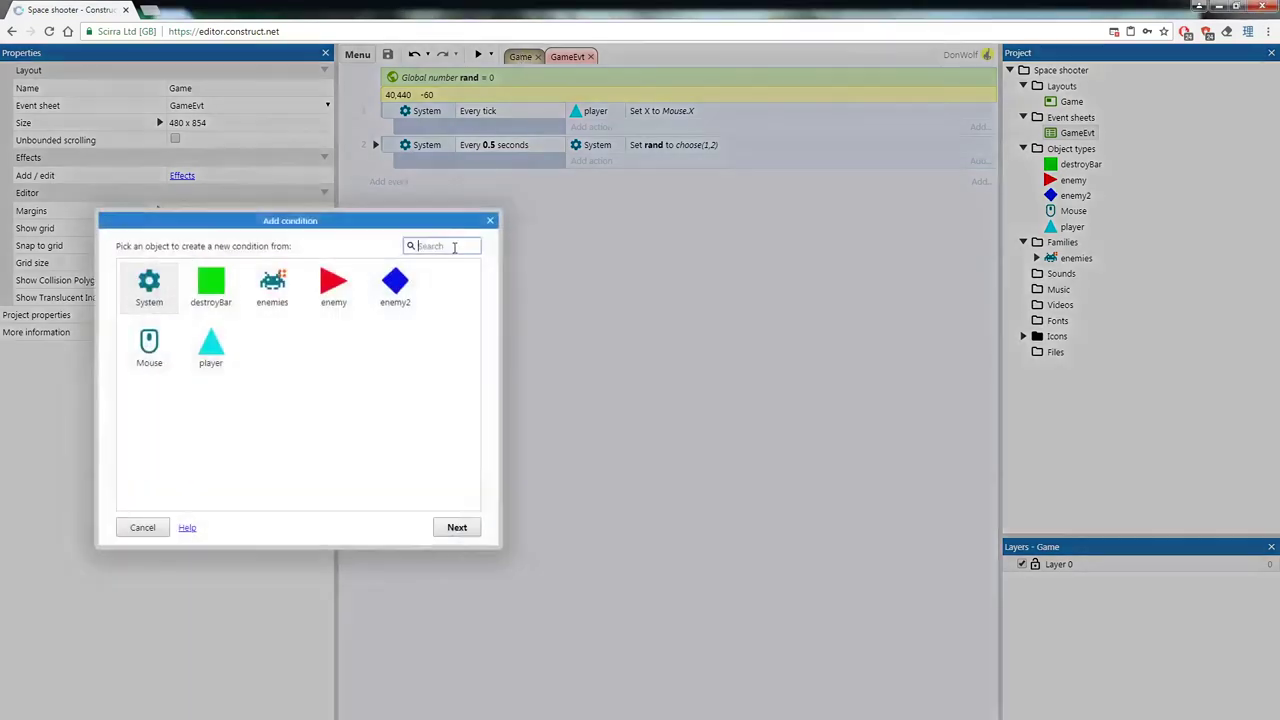
pyautogui.doubleClick(145, 290)
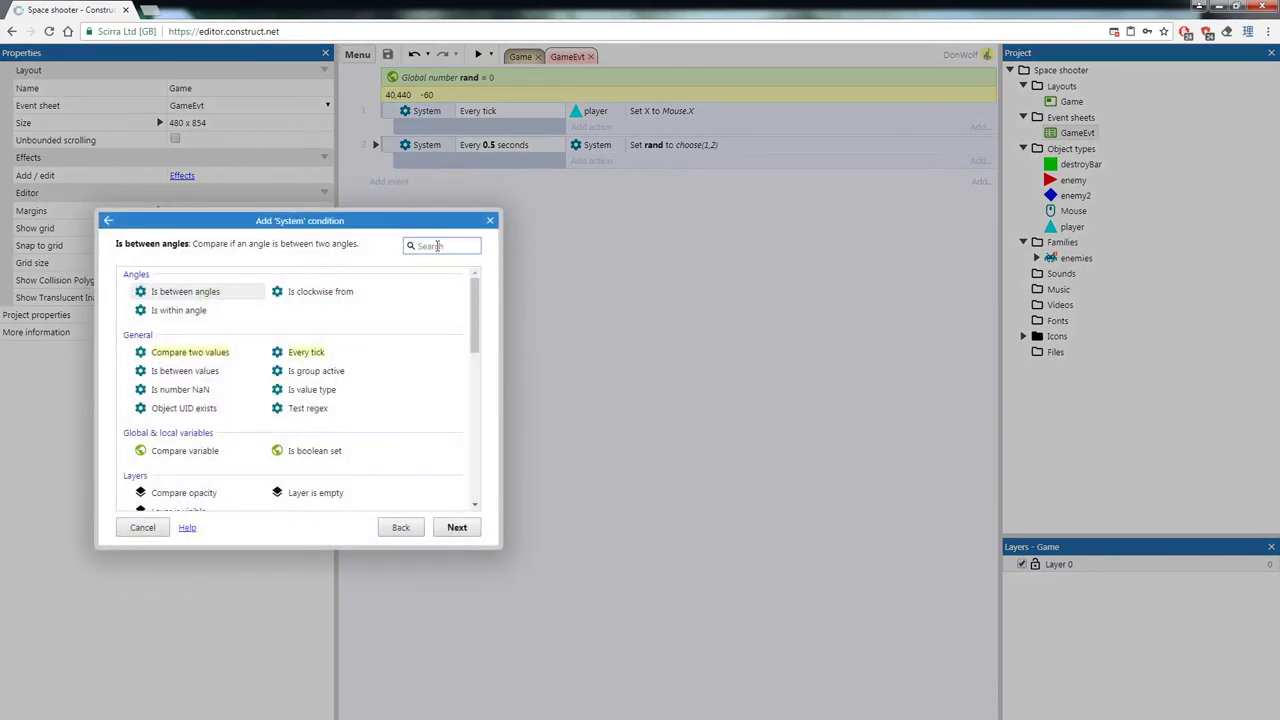
pyautogui.scroll(-1, 475, 275)
pyautogui.scroll(1, 475, 272)
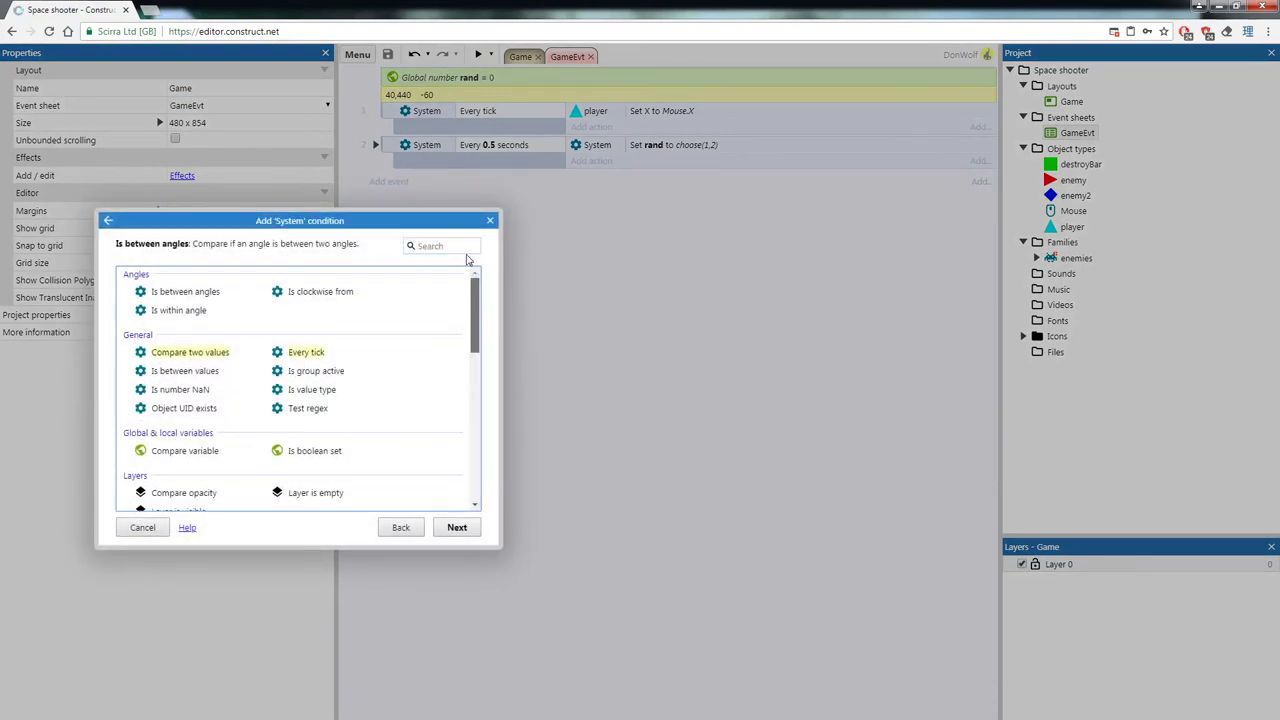
pyautogui.click(447, 243)
pyautogui.write('on sta')
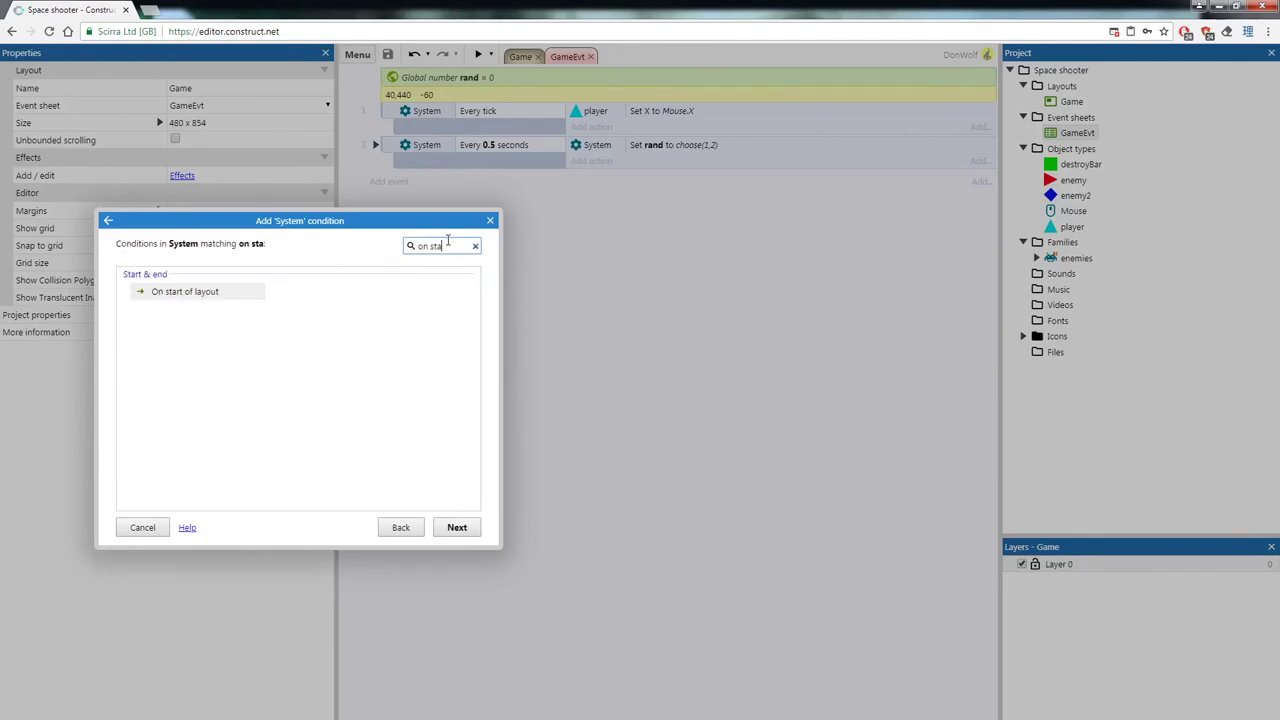
pyautogui.doubleClick(192, 291)
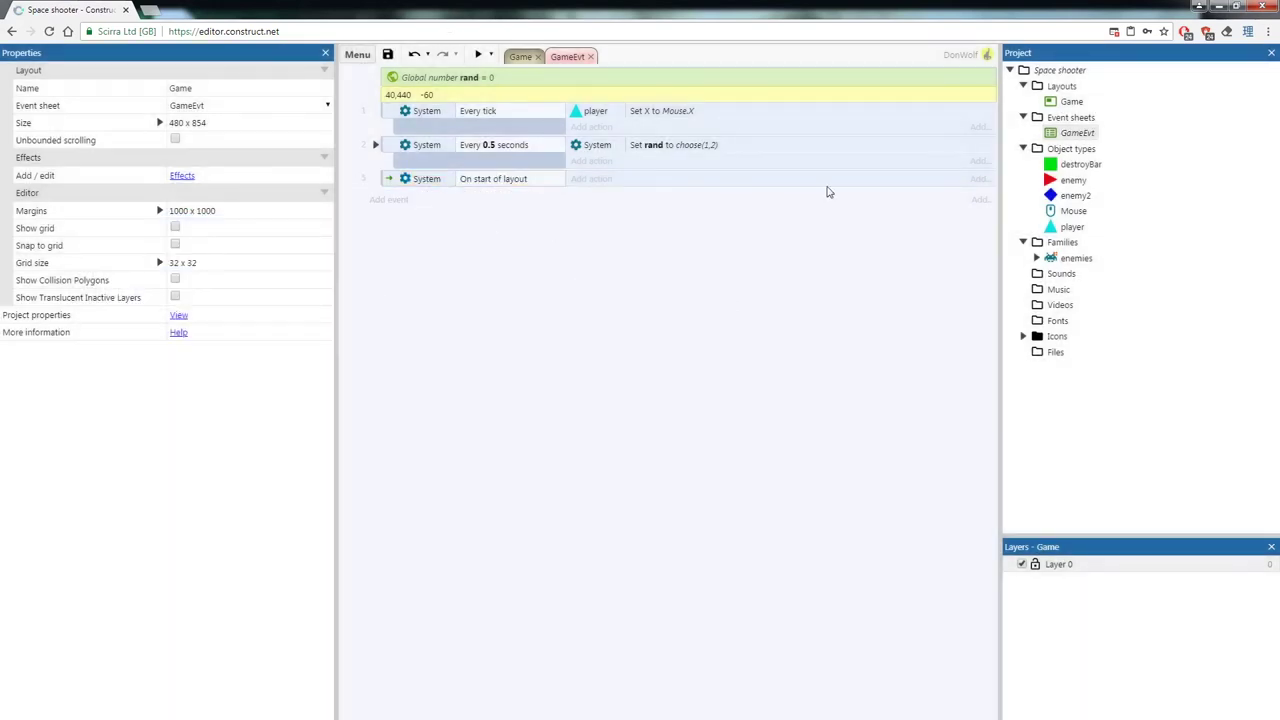
# - Give On start of layout an enemies family Destroy action
pyautogui.click(588, 180)
pyautogui.click(275, 287)
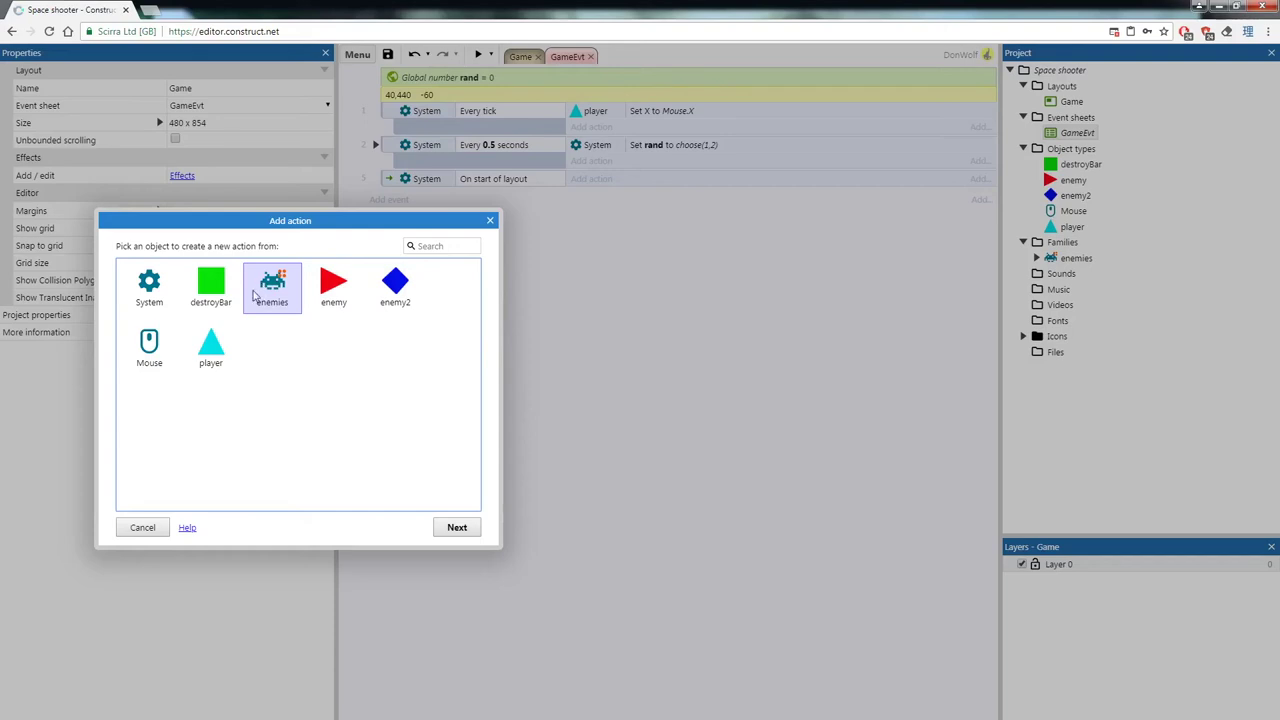
pyautogui.doubleClick(263, 293)
pyautogui.write('des')
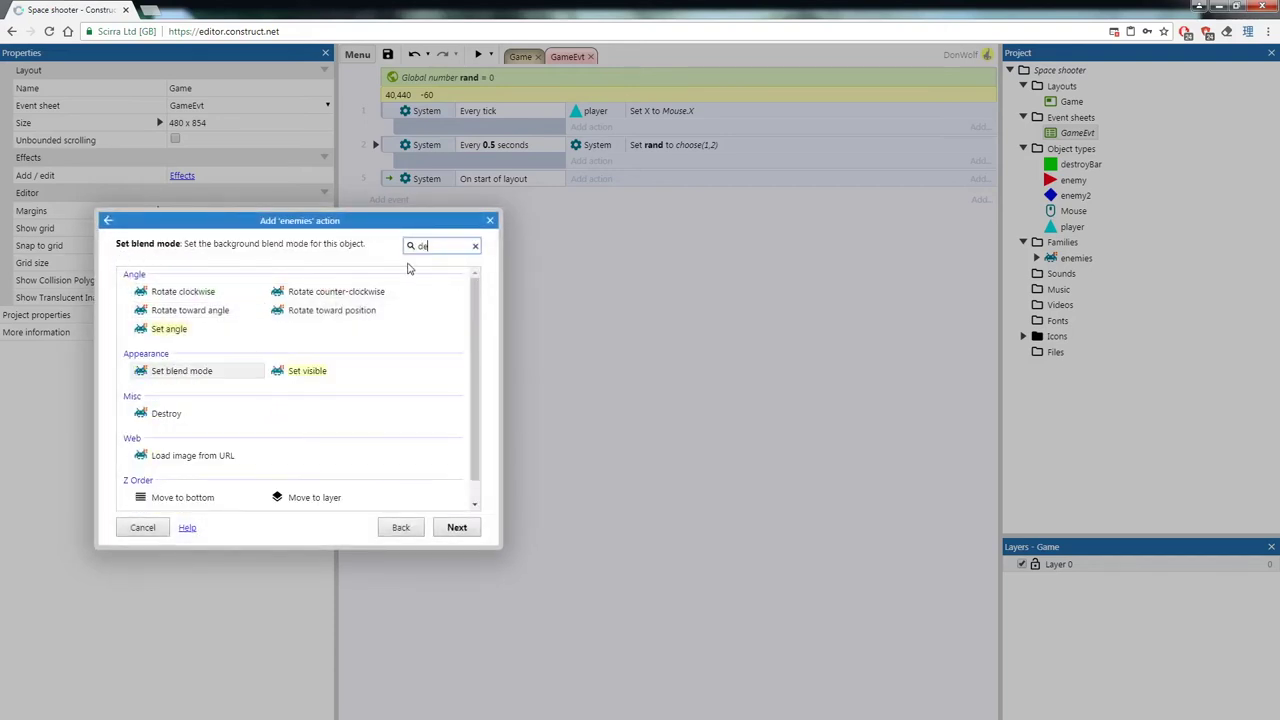
pyautogui.doubleClick(172, 291)
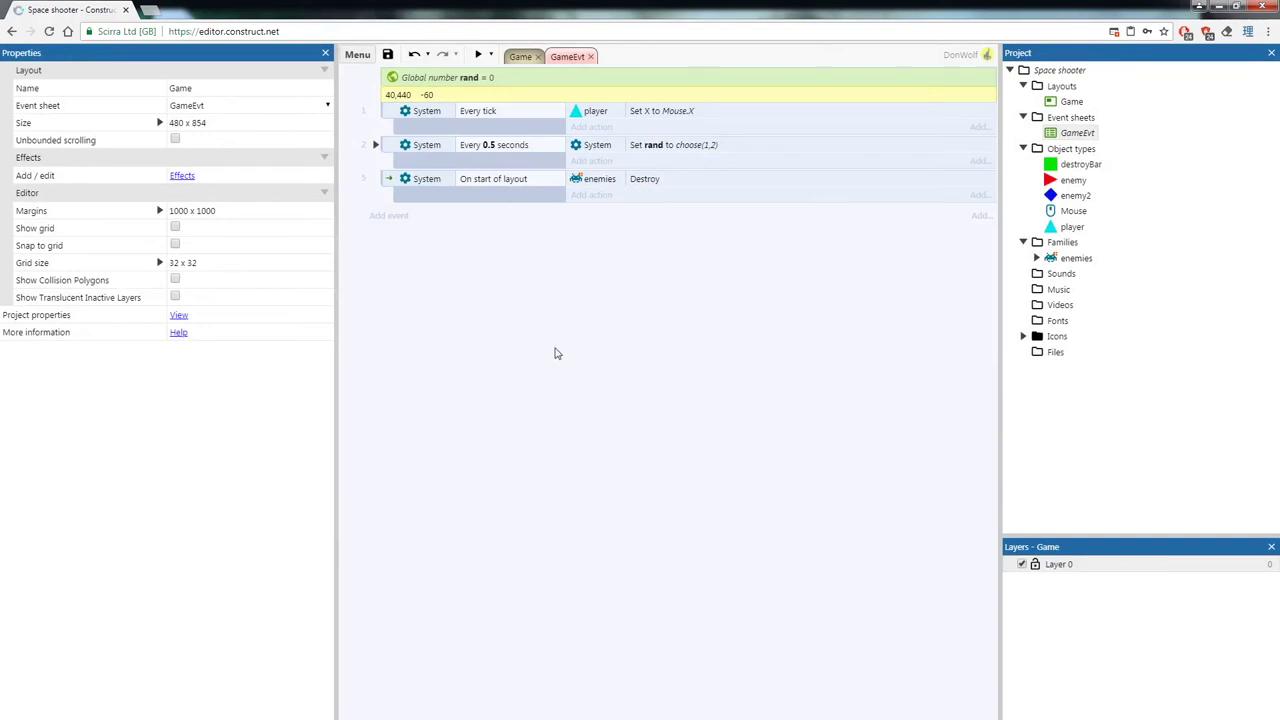
# - Insert a new Sprite object named 'laser' into the Game layout
pyautogui.click(520, 57)
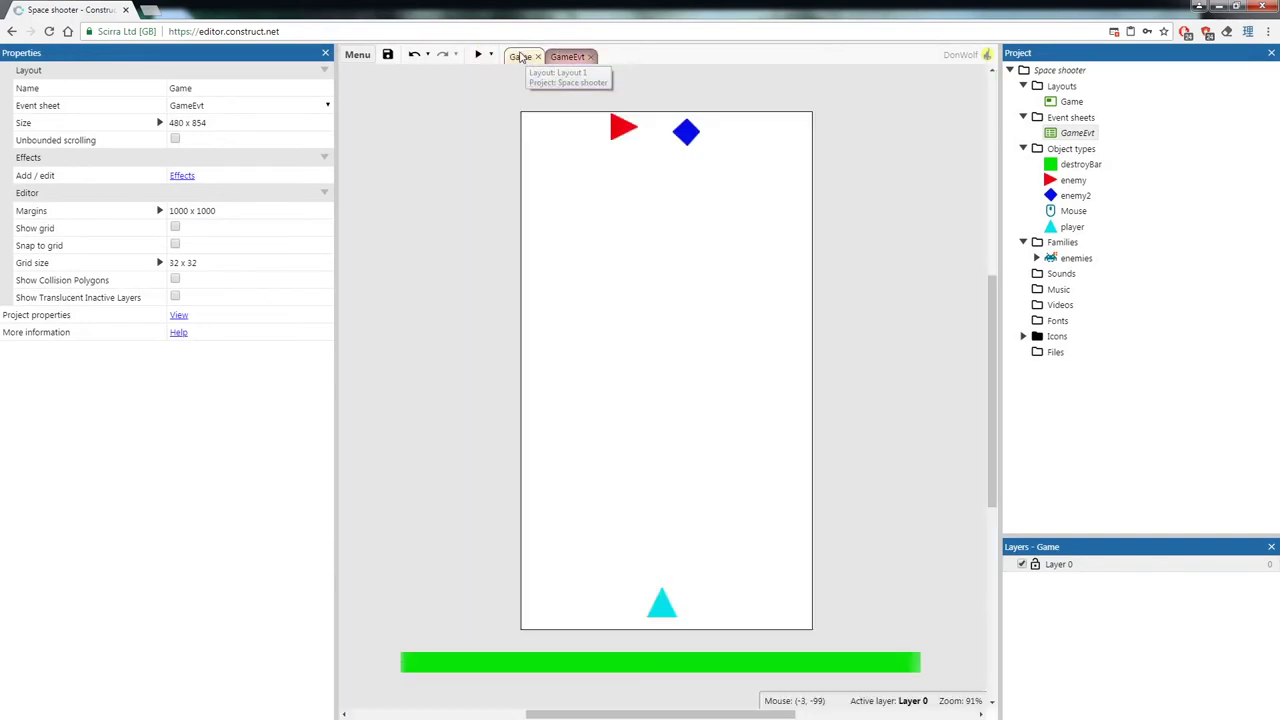
pyautogui.rightClick(480, 290)
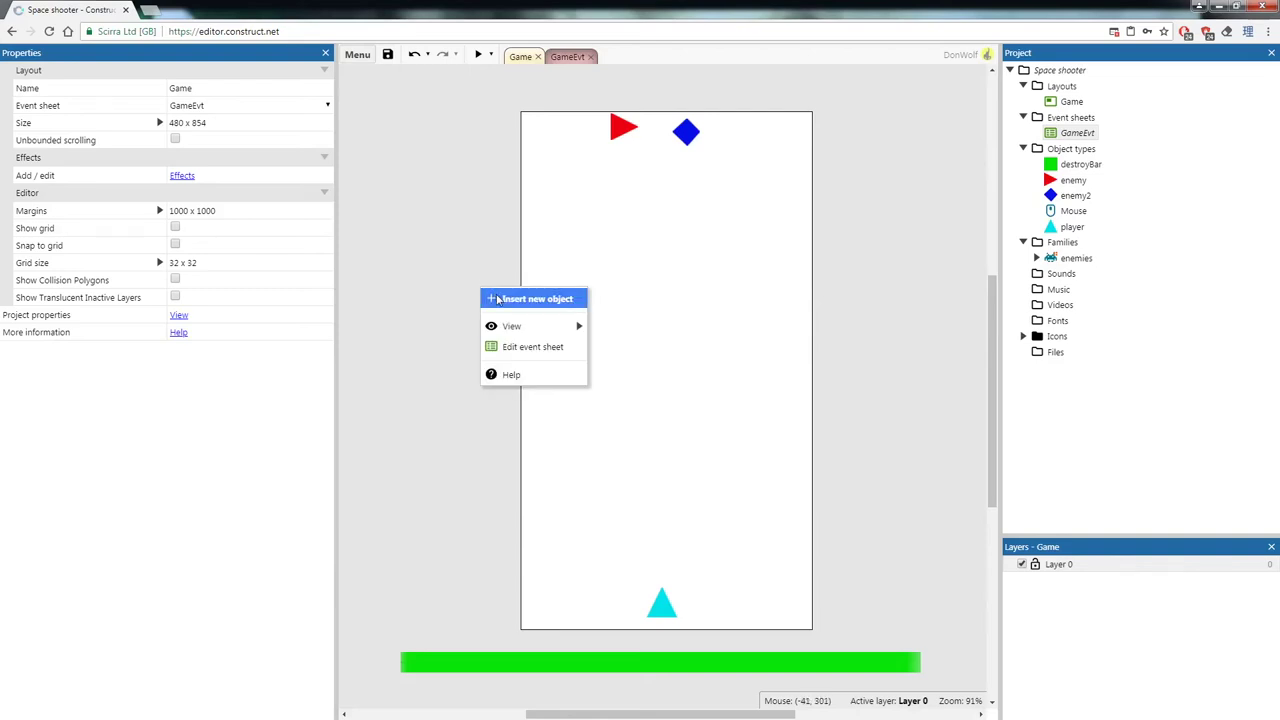
pyautogui.click(500, 300)
pyautogui.scroll(-5, 690, 363)
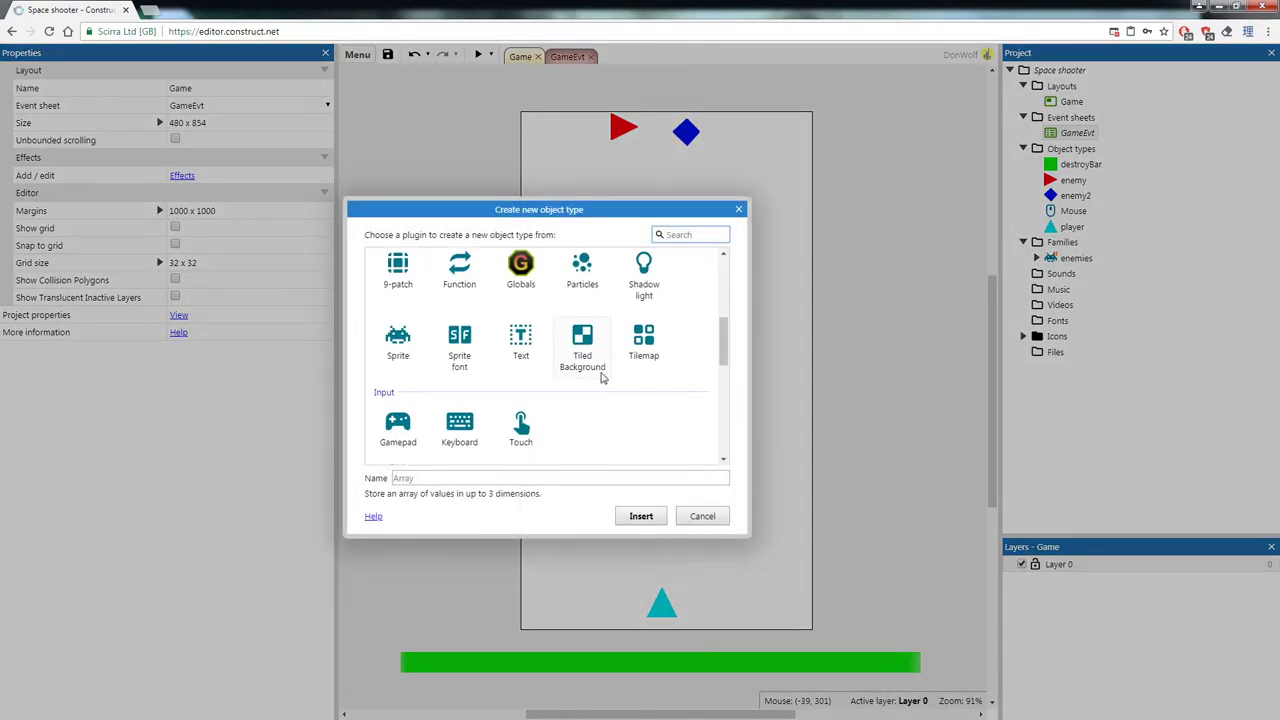
pyautogui.click(402, 355)
pyautogui.click(461, 474)
pyautogui.write('laser')
pyautogui.click(640, 516)
pyautogui.click(690, 423)
# - Fill the laser sprite's frame with solid magenta and close the animation editor
pyautogui.click(157, 92)
pyautogui.click(529, 197)
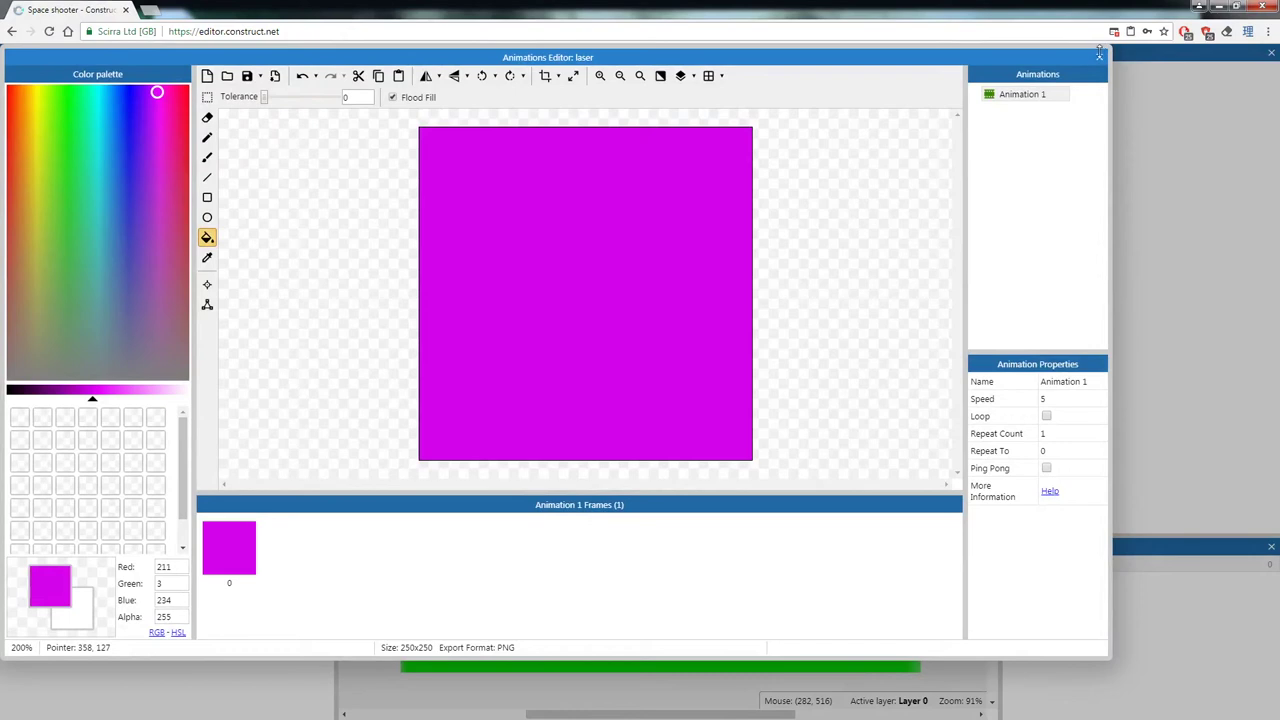
pyautogui.click(1100, 58)
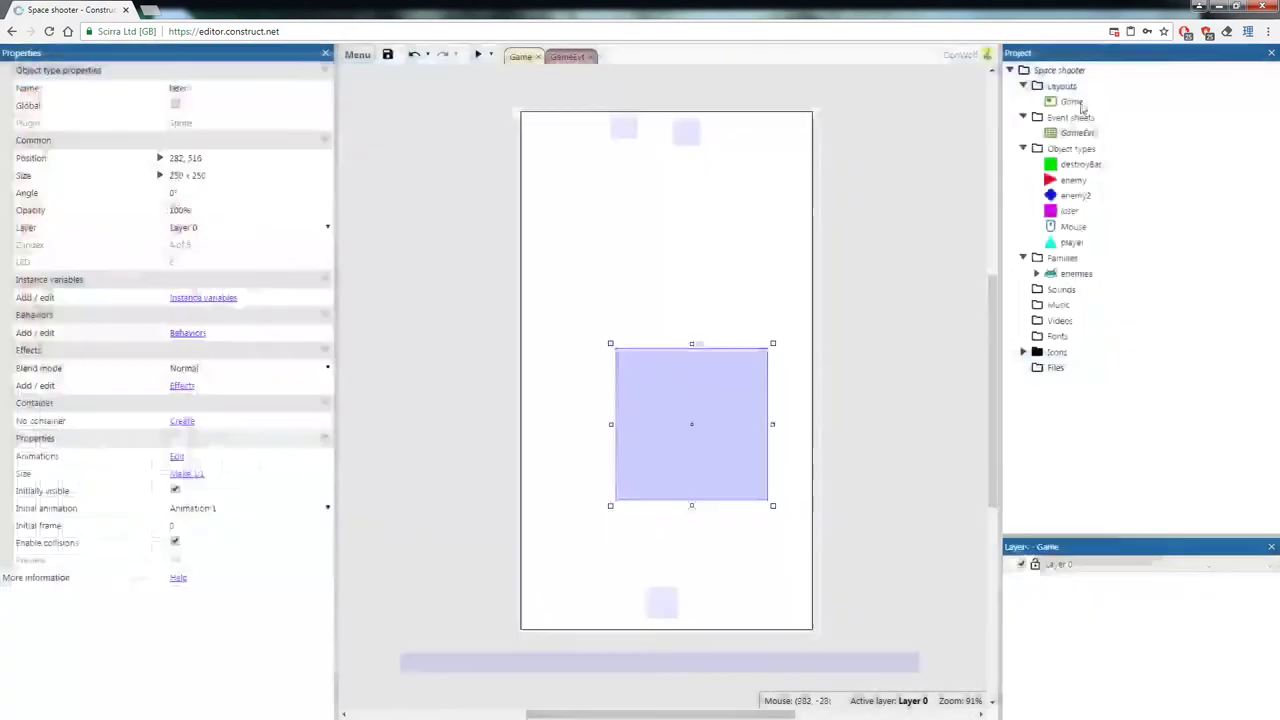
pyautogui.click(844, 352)
pyautogui.click(709, 466)
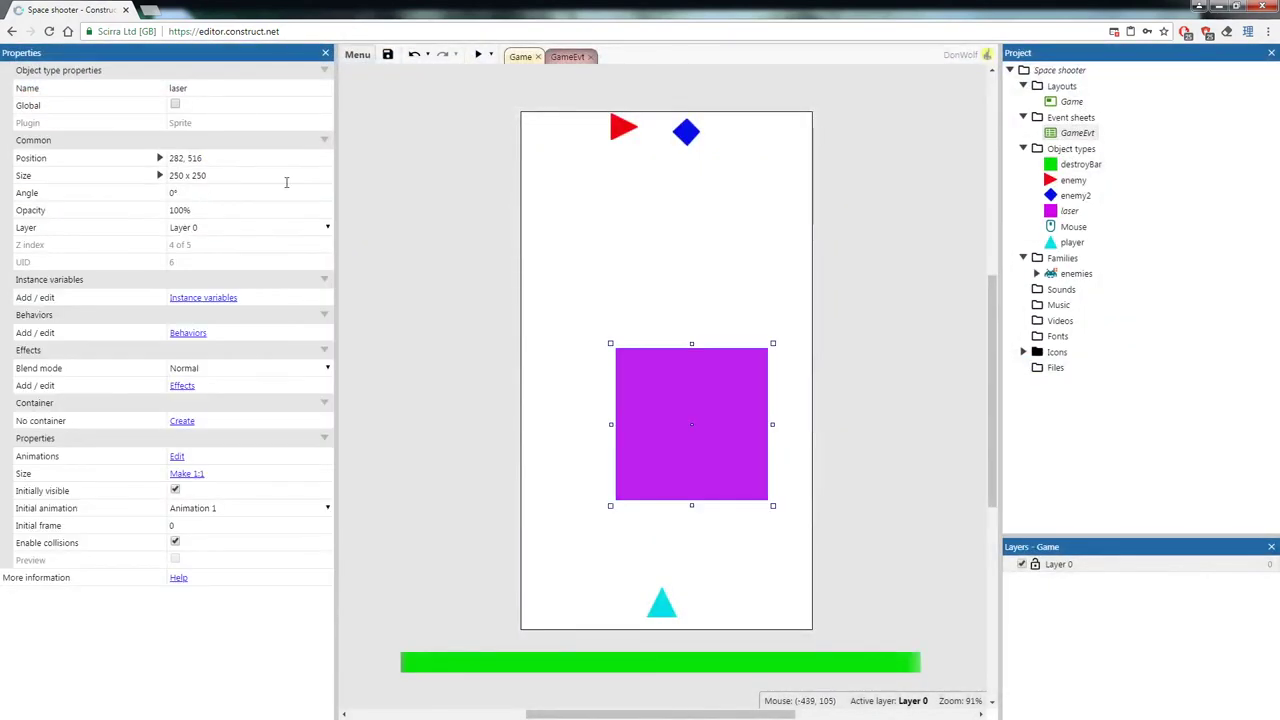
# - Shrink the laser to a 16 x 7 strip and move it beside the layout
pyautogui.moveTo(772, 505); pyautogui.dragTo(431, 522)
pyautogui.click(617, 378)
pyautogui.click(447, 584)
pyautogui.click(426, 531)
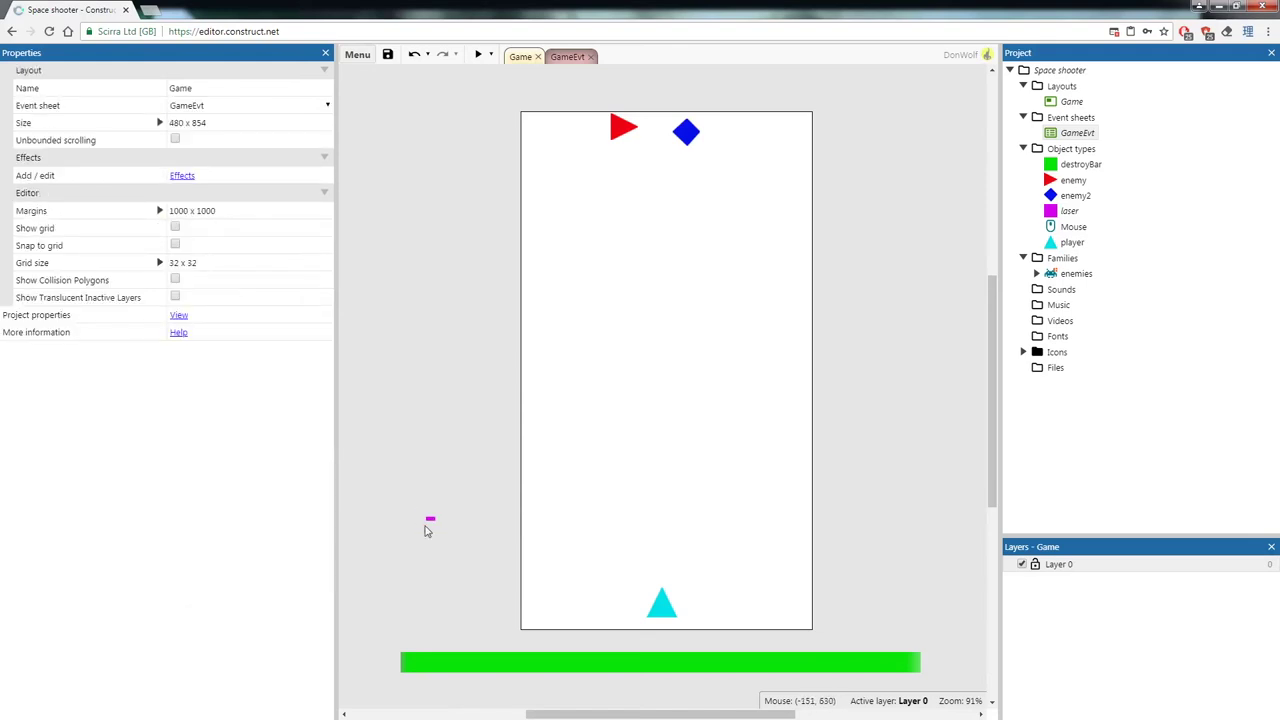
pyautogui.click(431, 522)
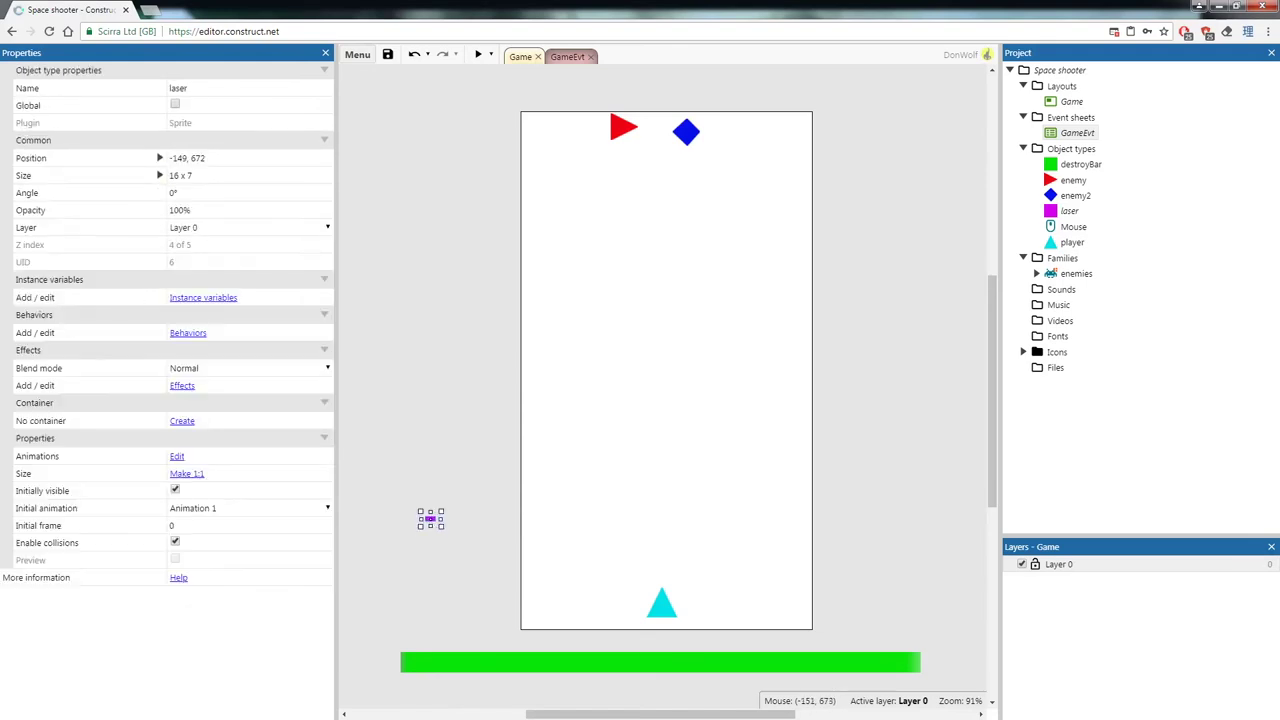
# - Add Destroy outside layout and Bullet behaviors to the laser sprite
pyautogui.click(196, 334)
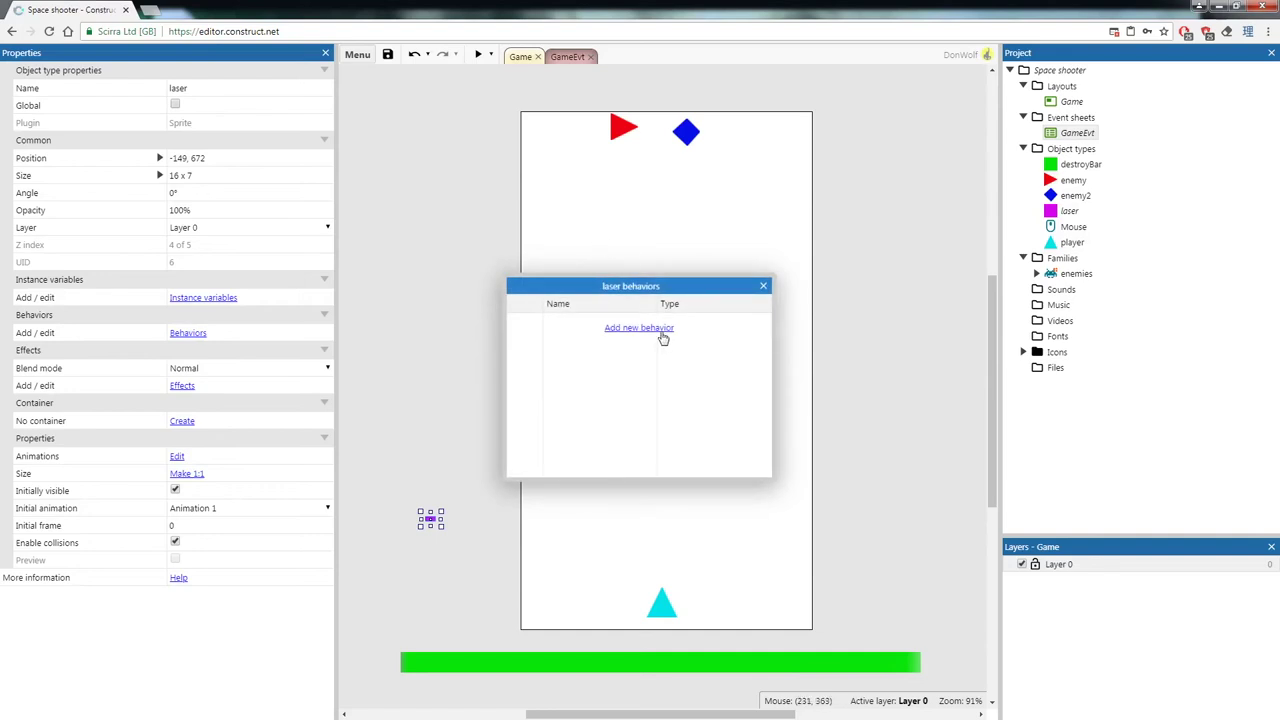
pyautogui.click(662, 333)
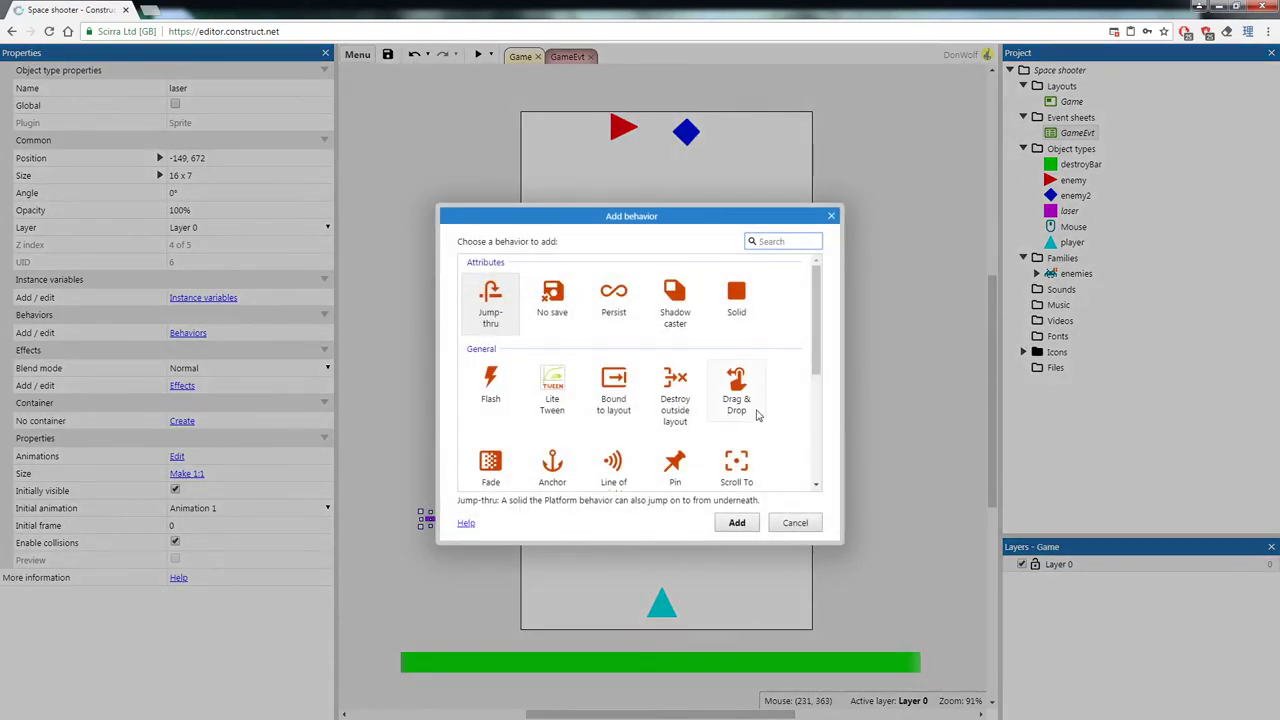
pyautogui.doubleClick(676, 395)
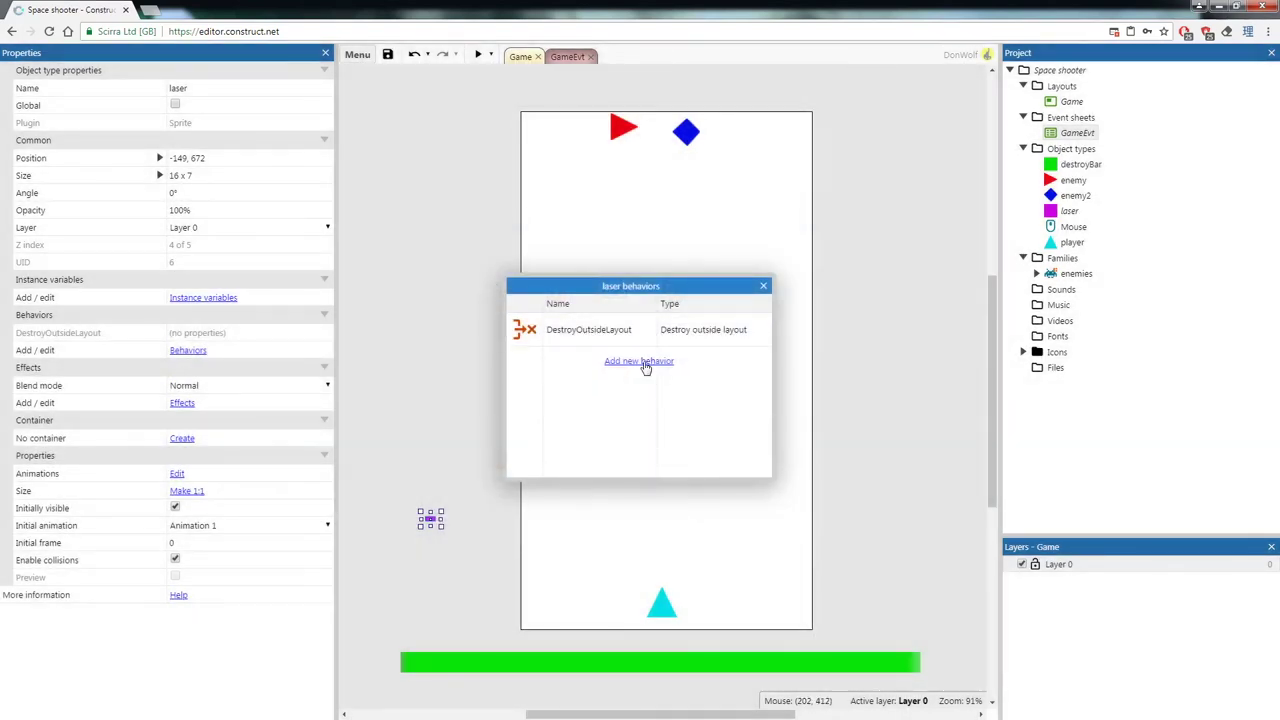
pyautogui.click(645, 365)
pyautogui.scroll(-5, 576, 421)
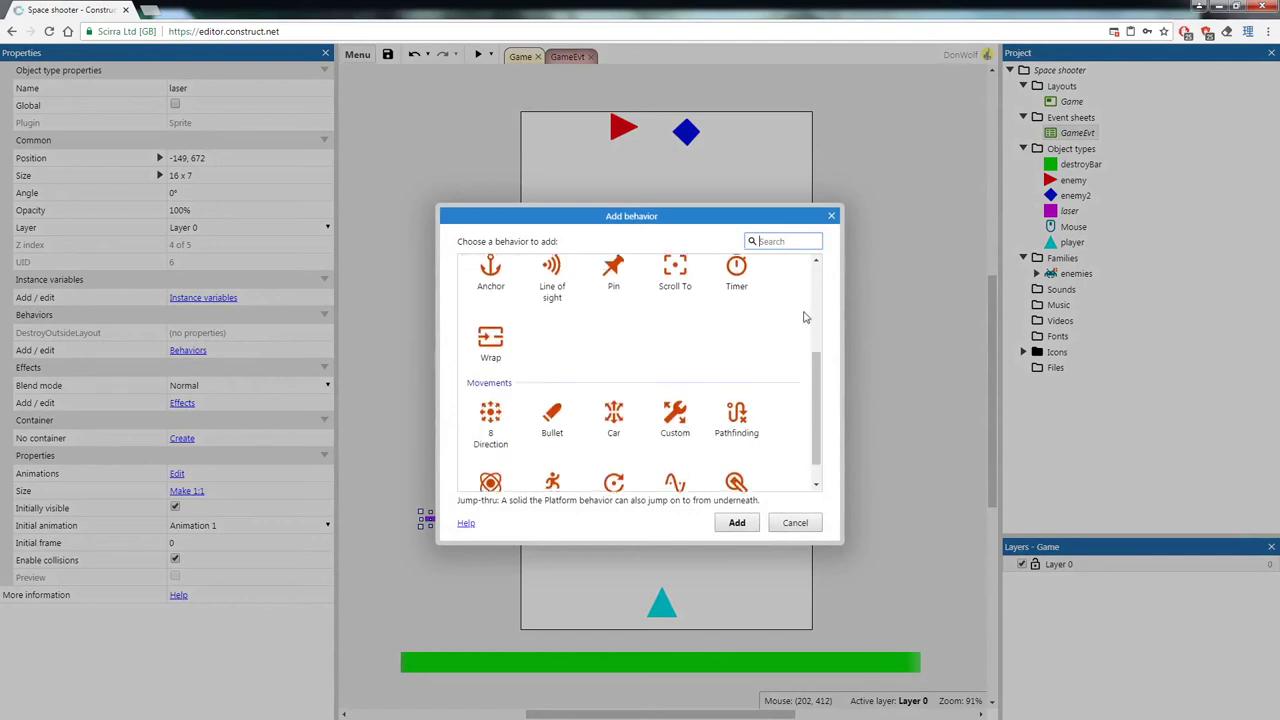
pyautogui.doubleClick(553, 405)
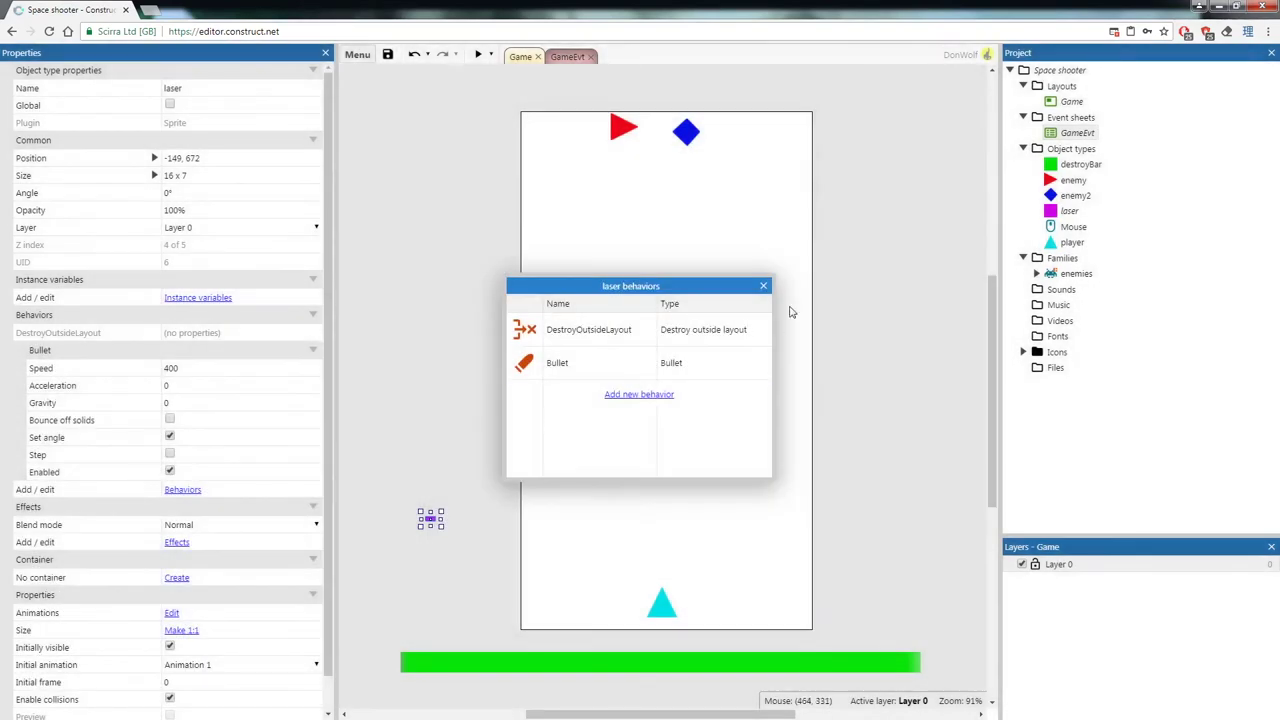
pyautogui.click(762, 288)
pyautogui.click(434, 258)
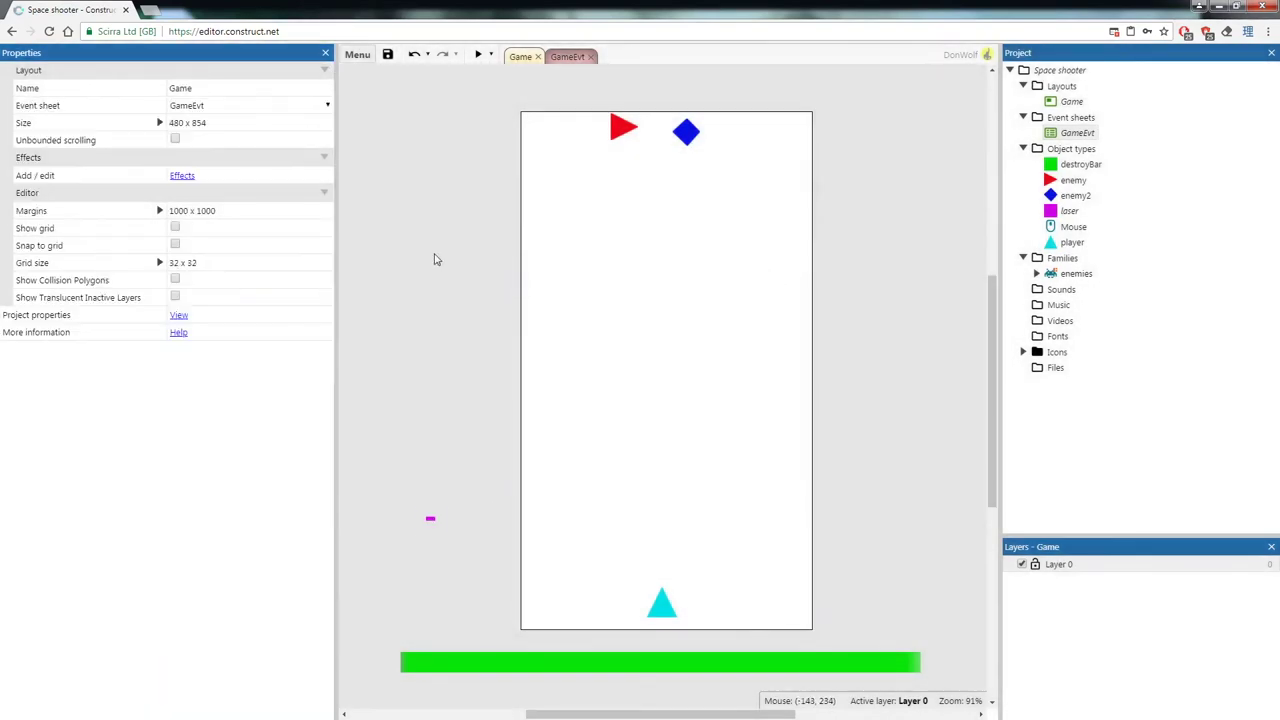
pyautogui.click(567, 57)
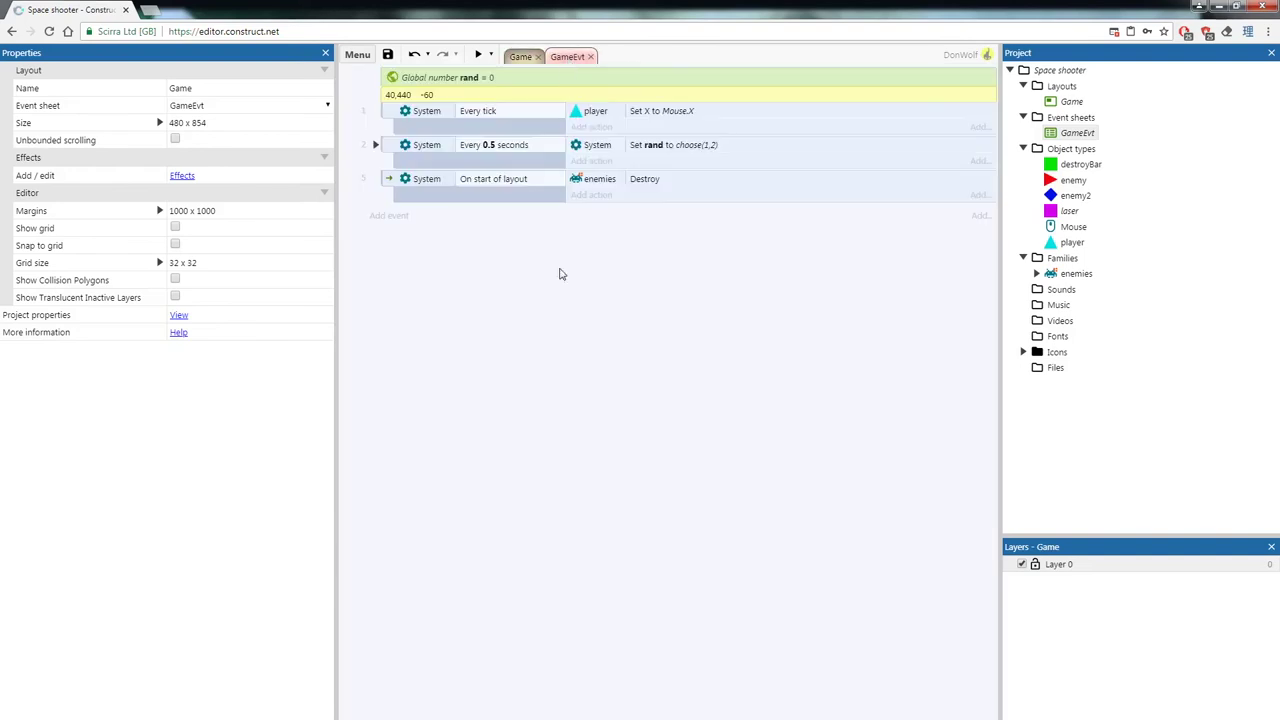
# - Add a Mouse 'On left button clicked' event to GameEvt
pyautogui.rightClick(437, 270)
pyautogui.click(480, 279)
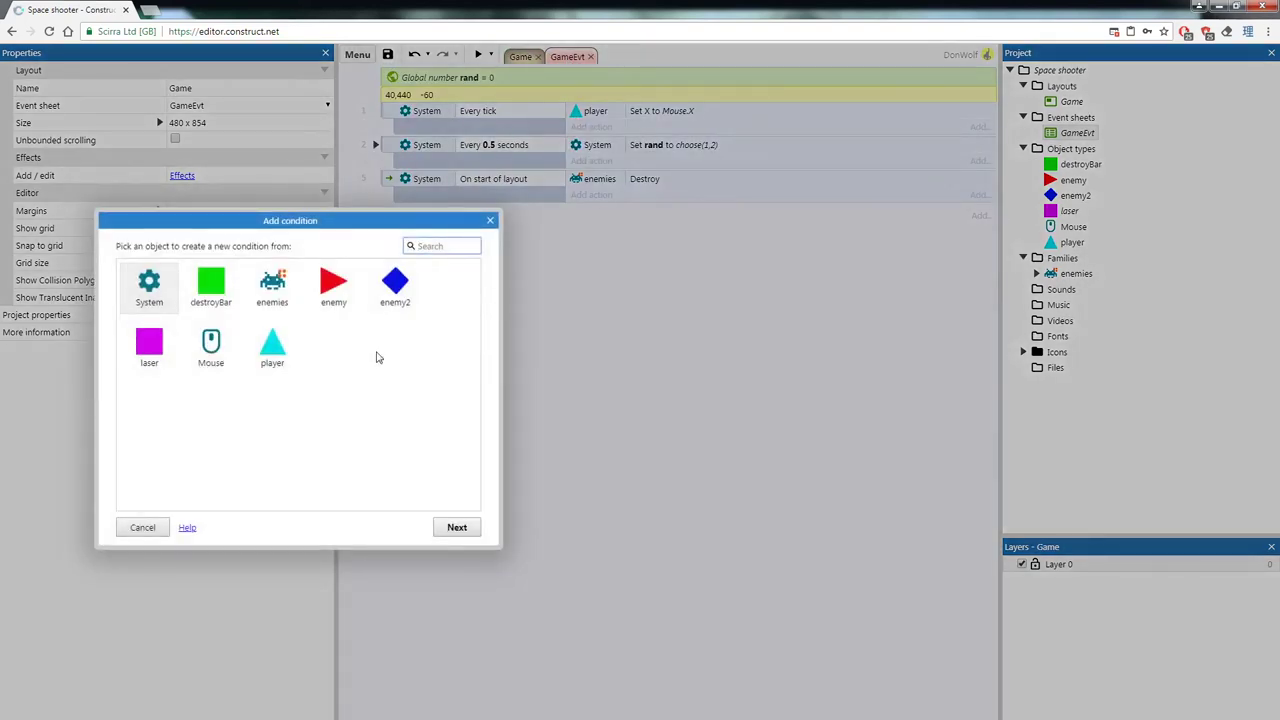
pyautogui.click(211, 345)
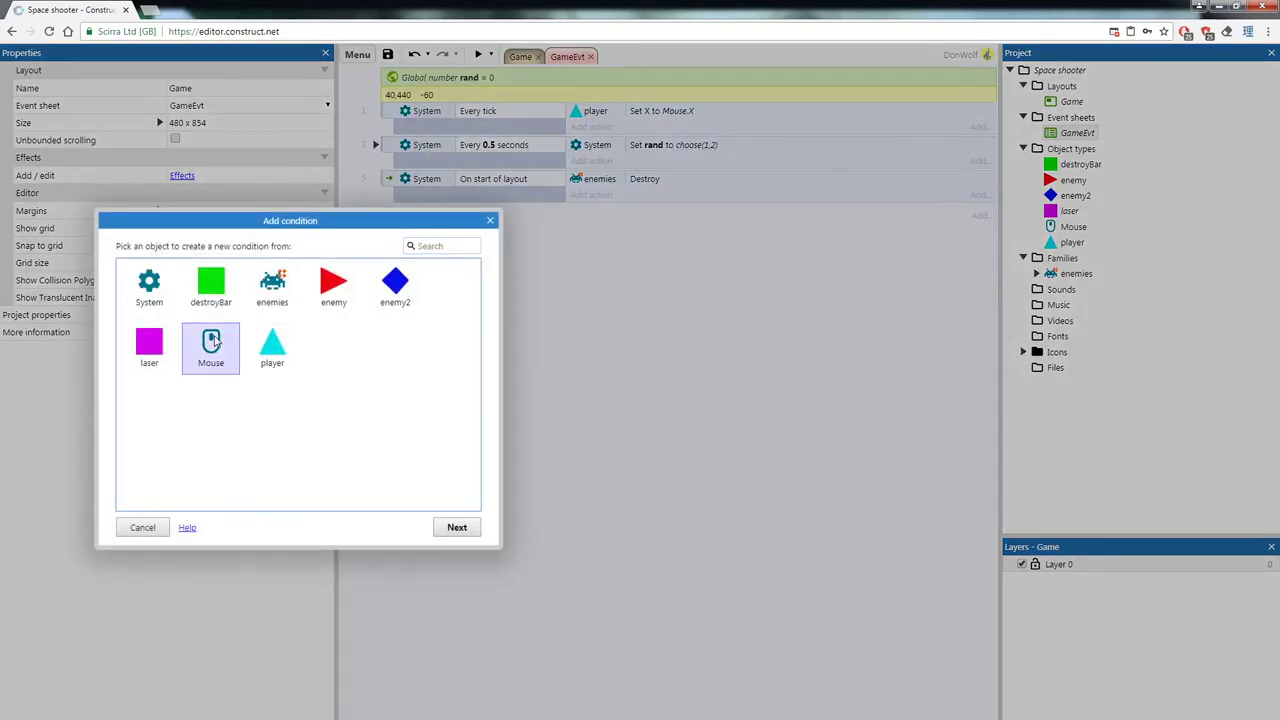
pyautogui.doubleClick(214, 342)
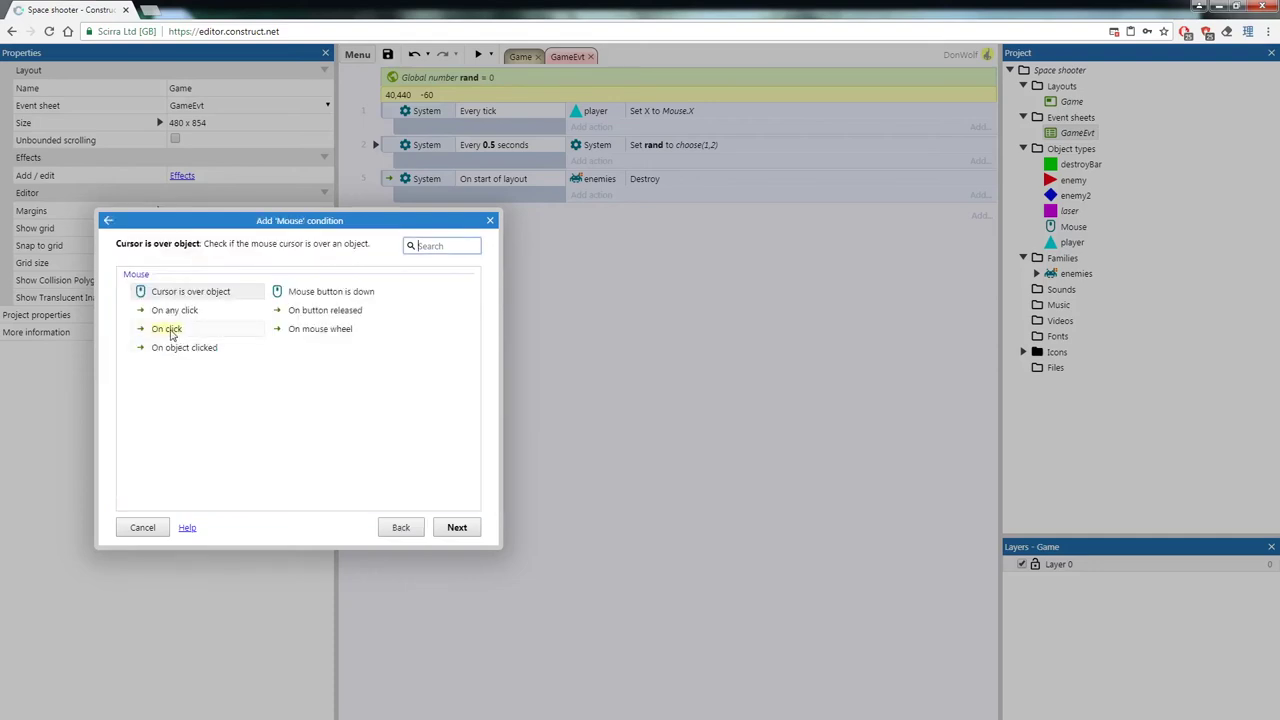
pyautogui.click(172, 333)
pyautogui.doubleClick(226, 335)
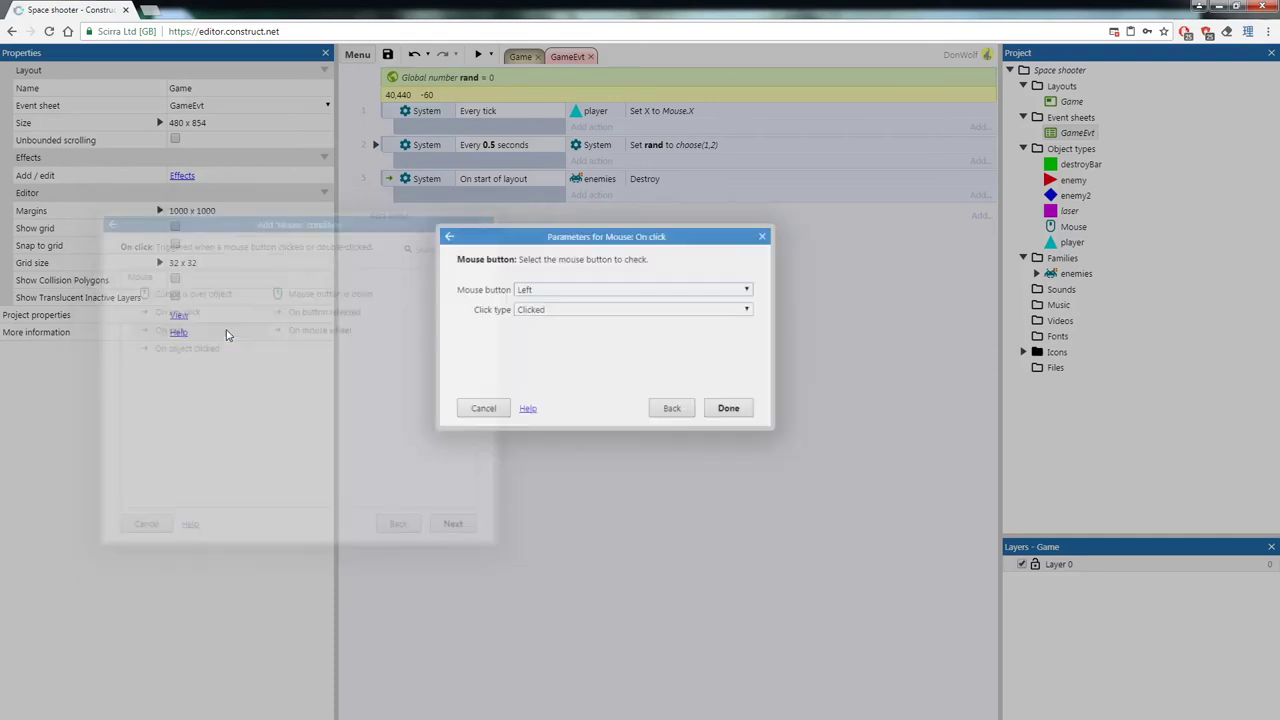
pyautogui.click(729, 409)
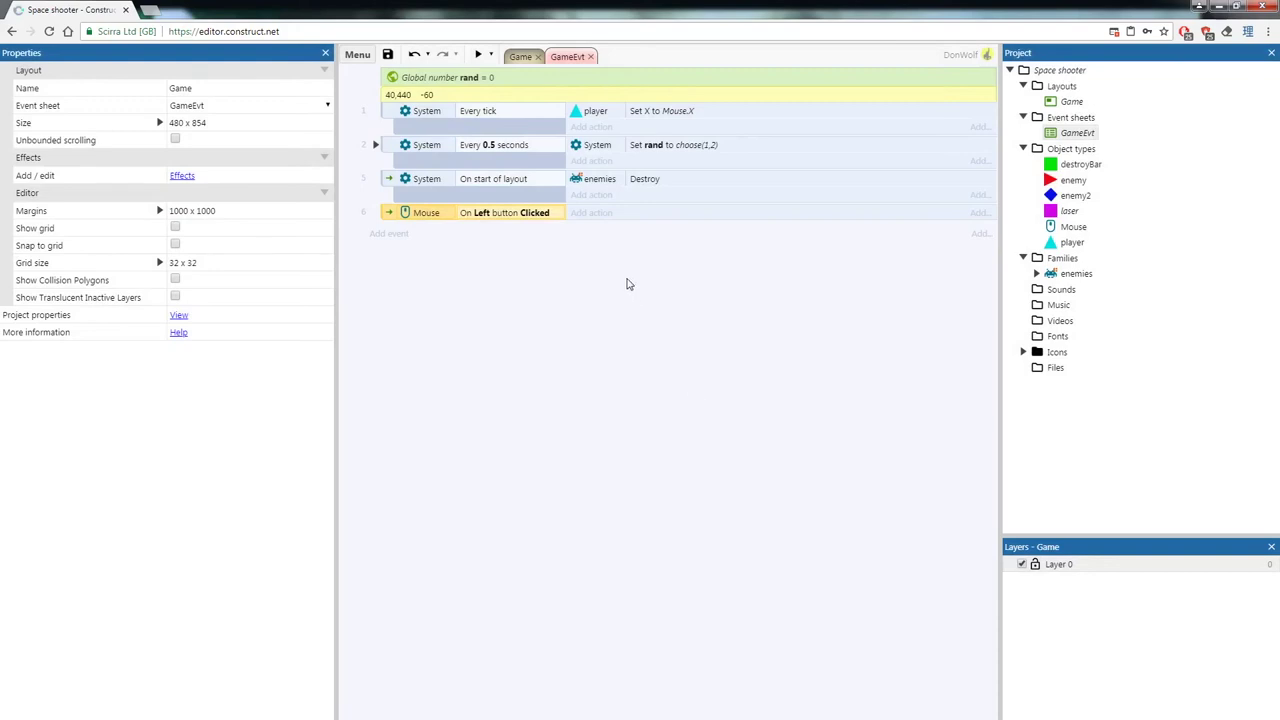
# - Make the click event spawn laser from the player at image point 1
pyautogui.click(592, 213)
pyautogui.click(489, 221)
pyautogui.click(592, 213)
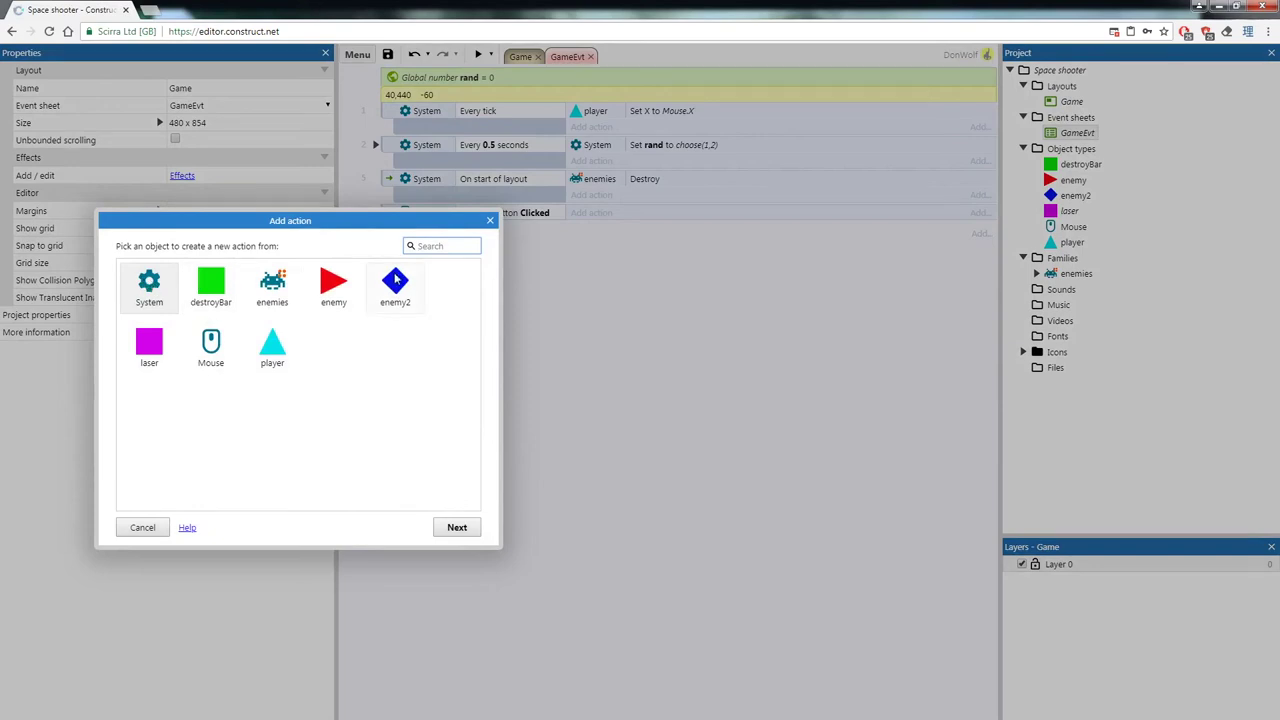
pyautogui.click(272, 355)
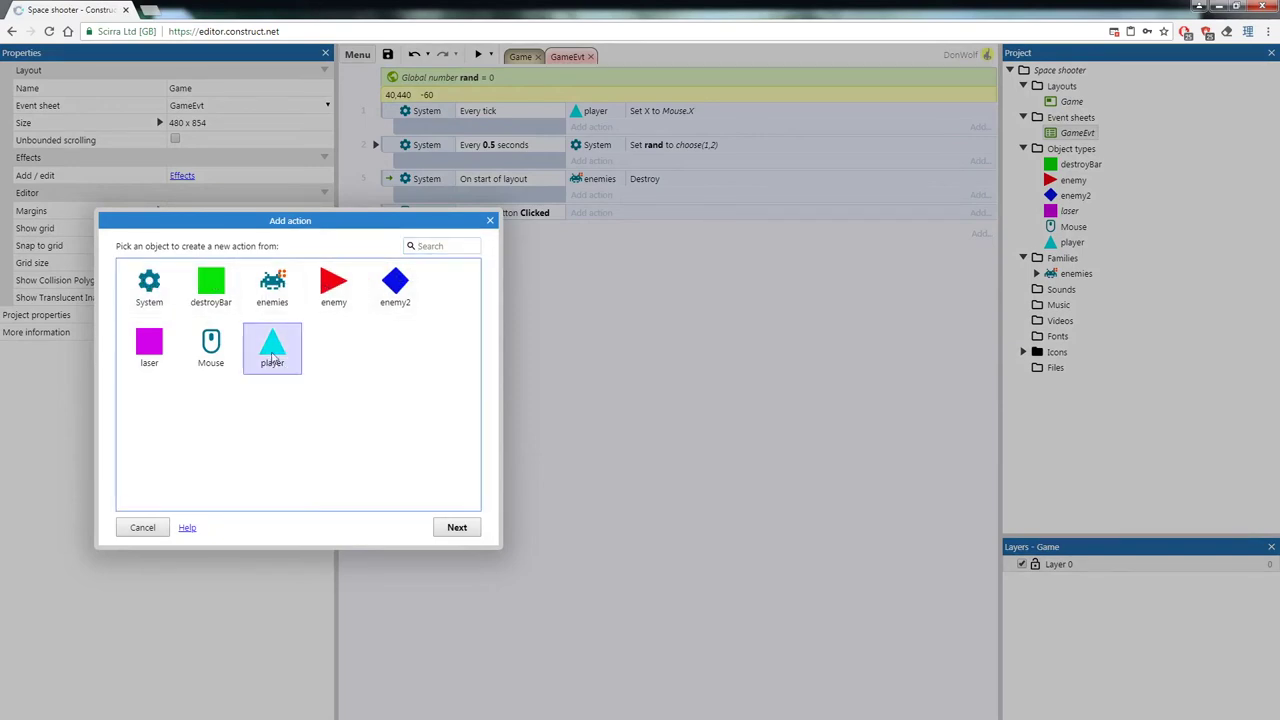
pyautogui.doubleClick(283, 355)
pyautogui.write('crea')
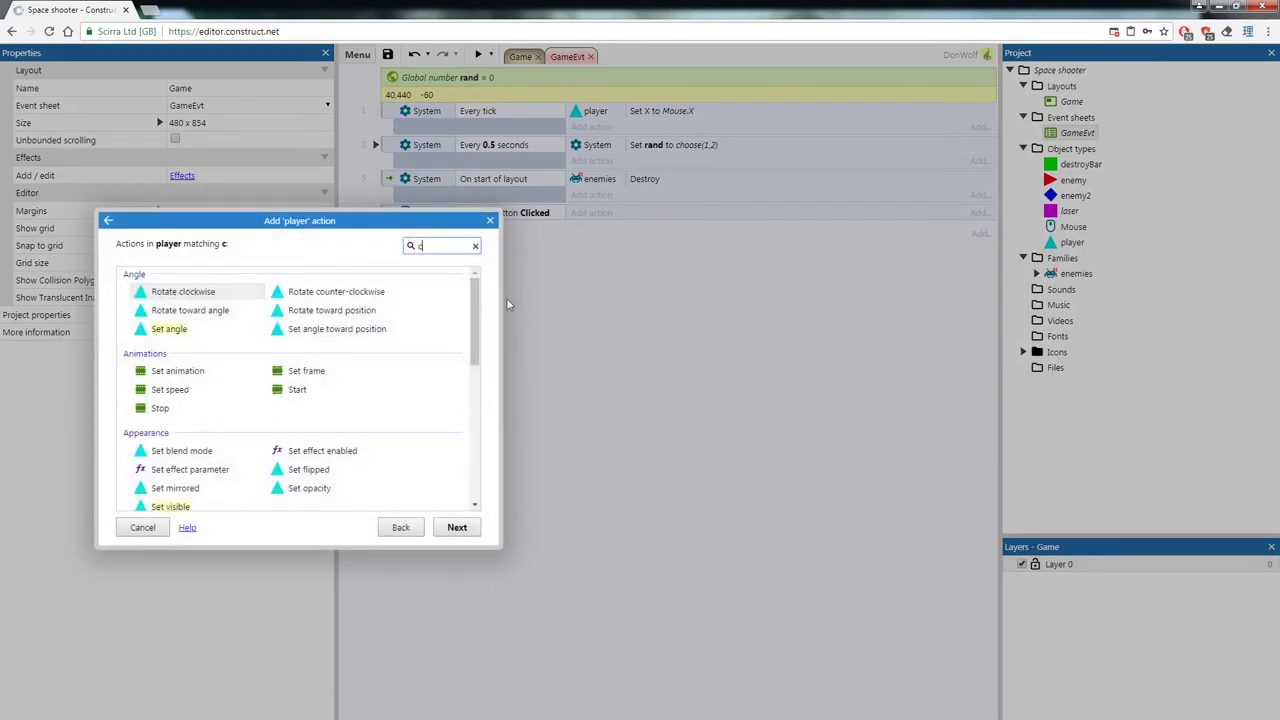
pyautogui.click(216, 293)
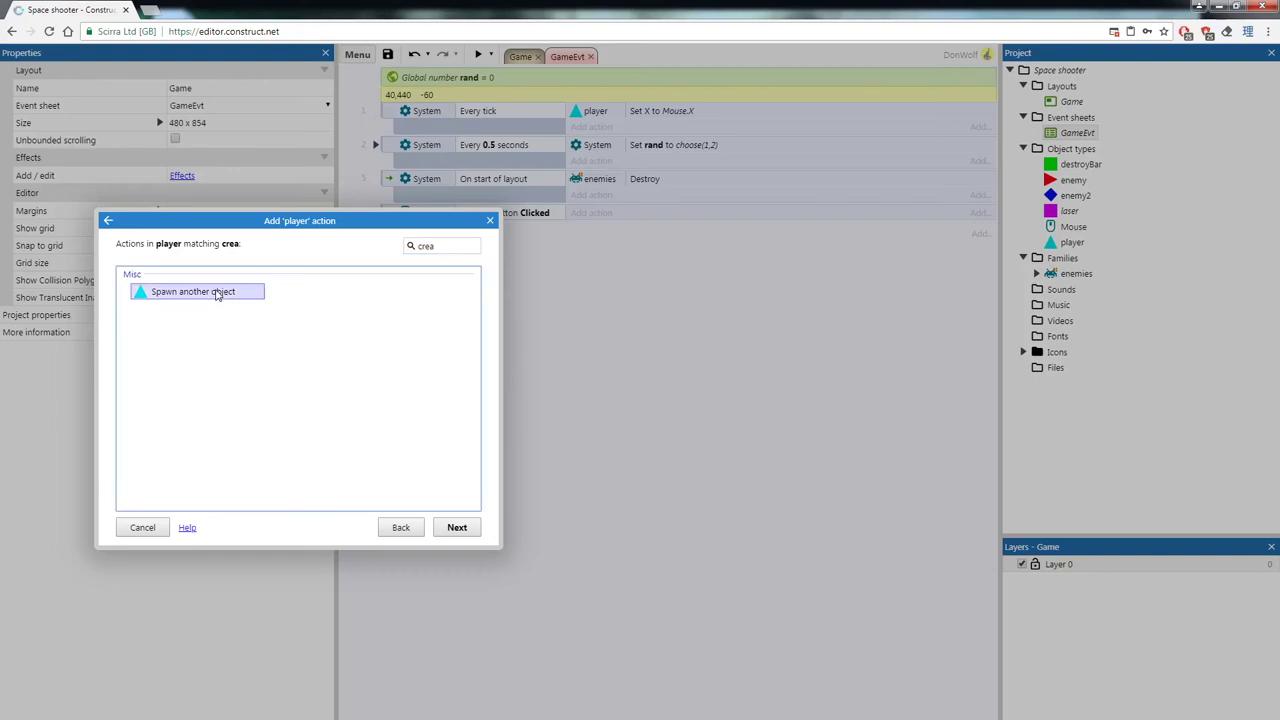
pyautogui.doubleClick(222, 296)
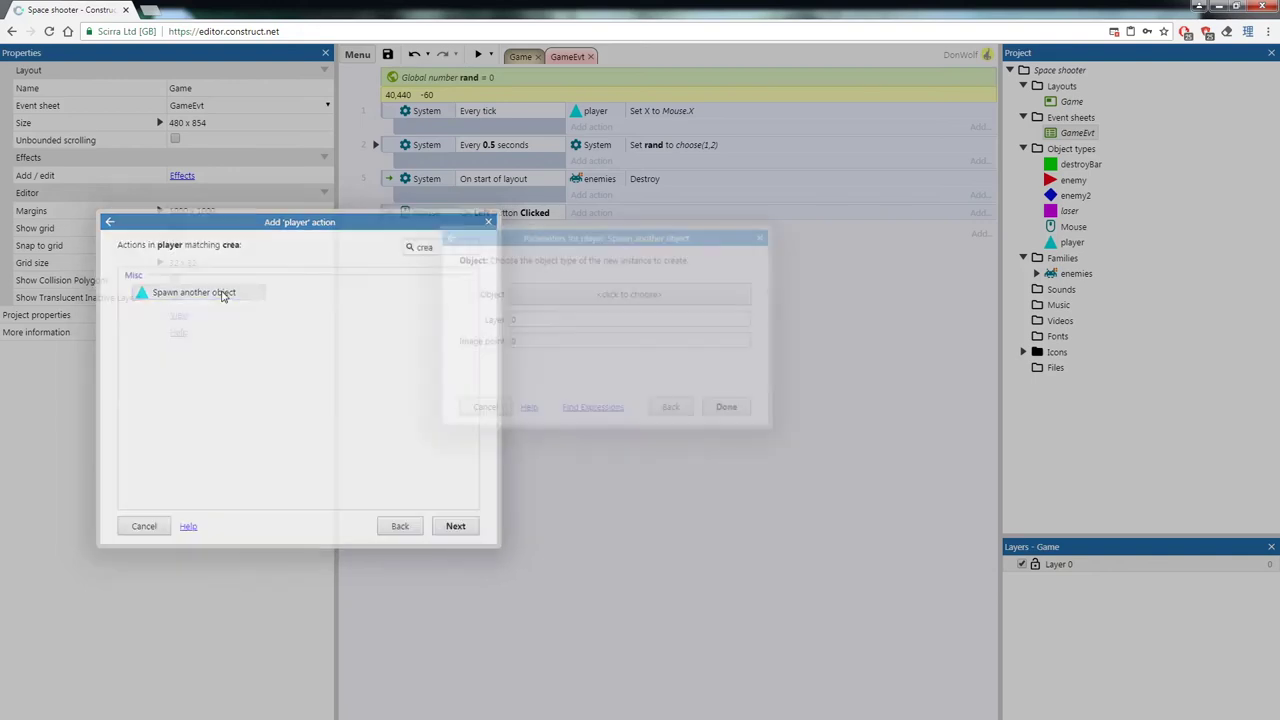
pyautogui.click(645, 300)
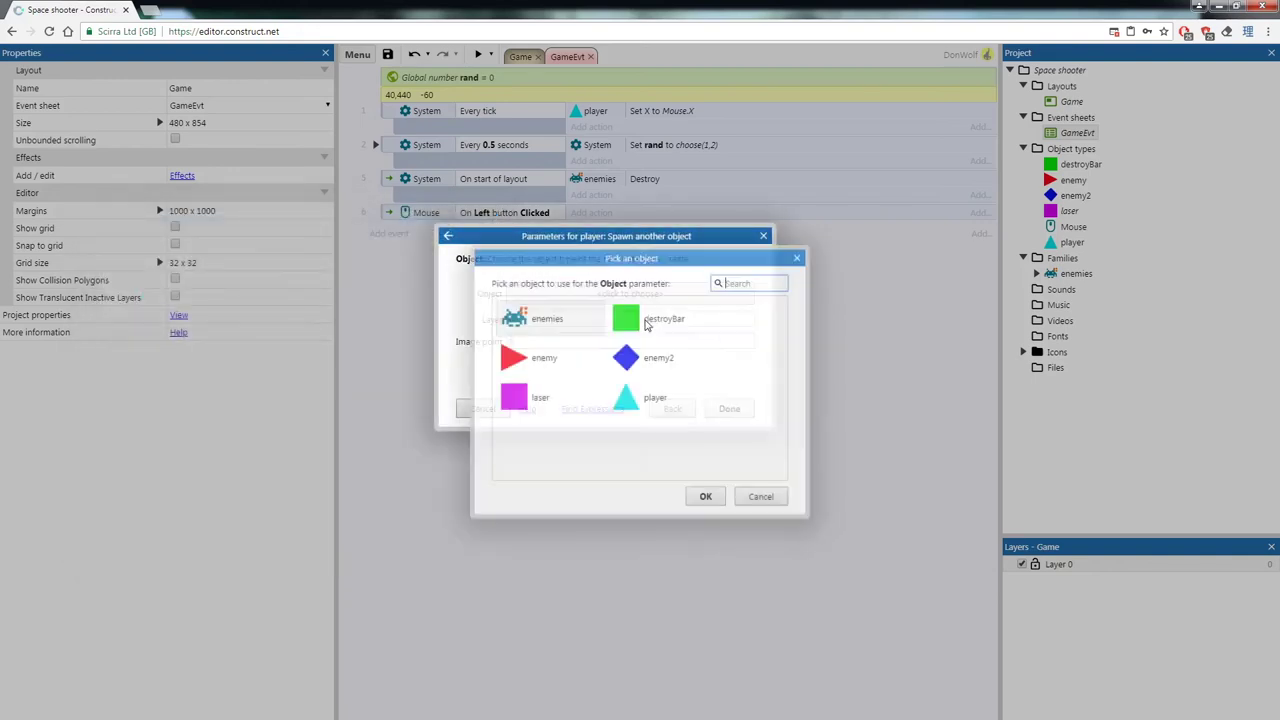
pyautogui.doubleClick(555, 410)
pyautogui.click(538, 353)
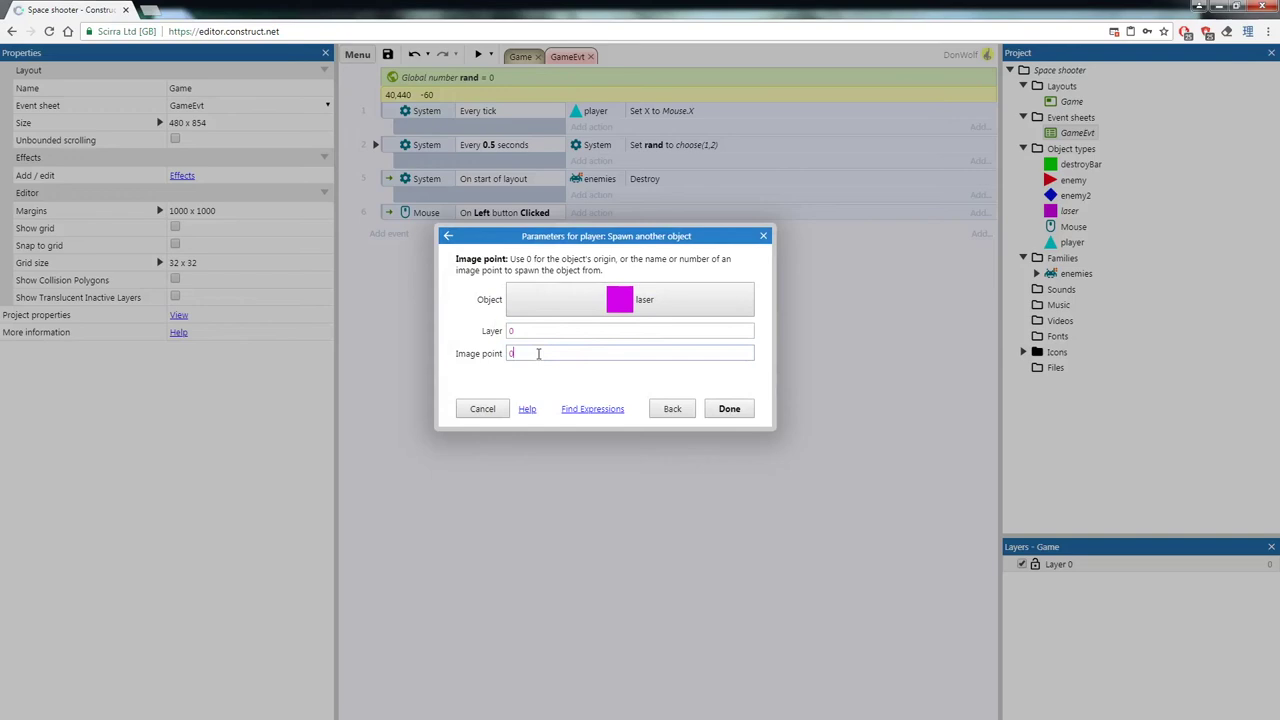
pyautogui.write('1')
pyautogui.click(710, 408)
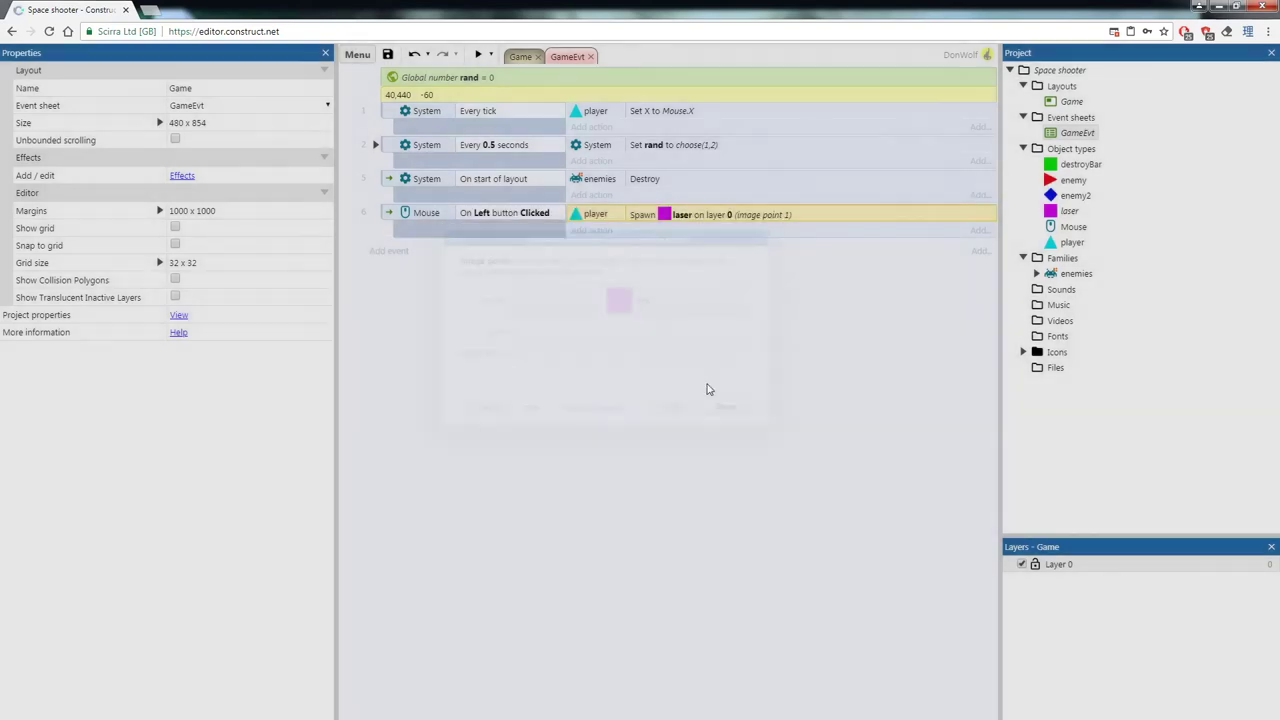
# - Add a System Wait of 0.25 seconds after the spawn action
pyautogui.click(593, 231)
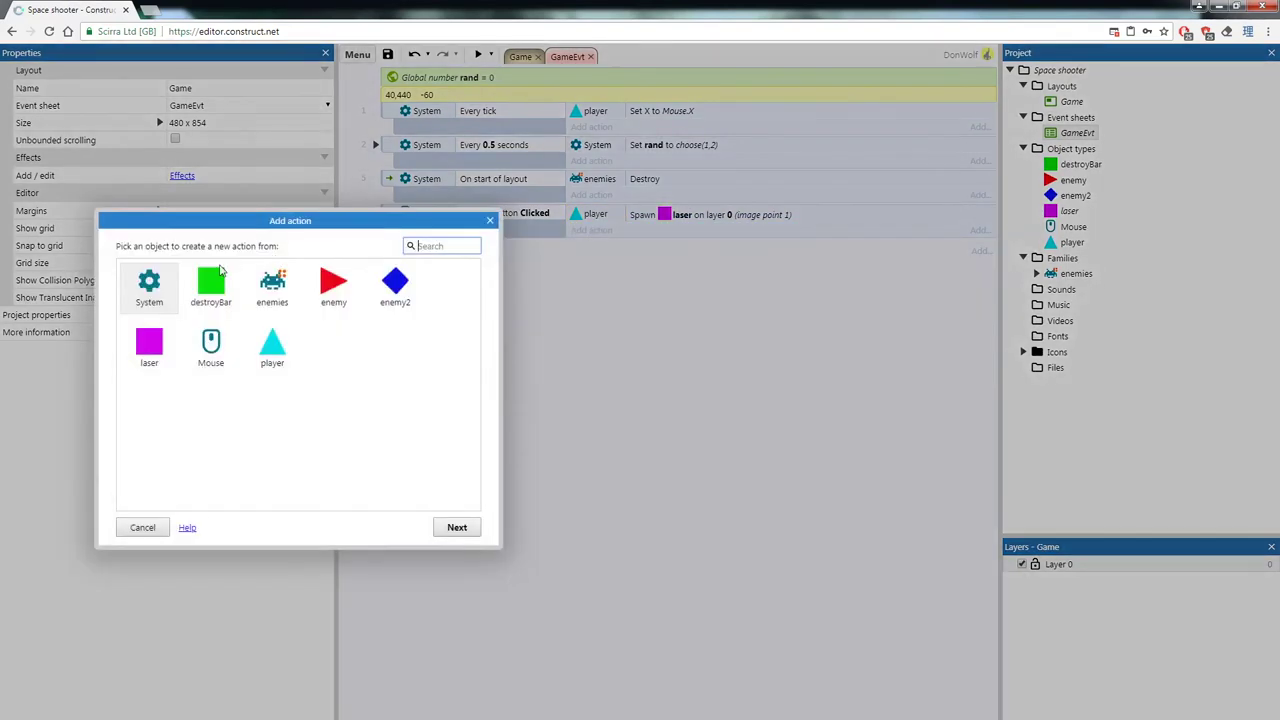
pyautogui.doubleClick(149, 284)
pyautogui.write('wa')
pyautogui.click(328, 290)
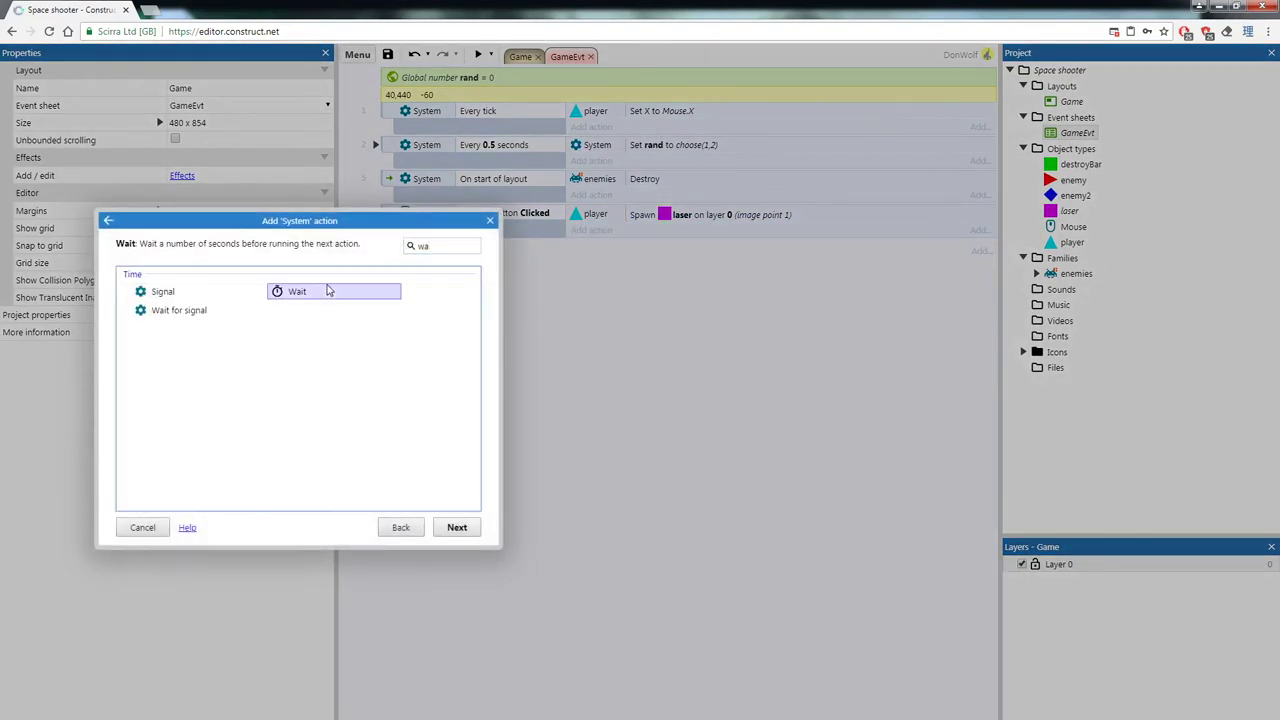
pyautogui.doubleClick(328, 290)
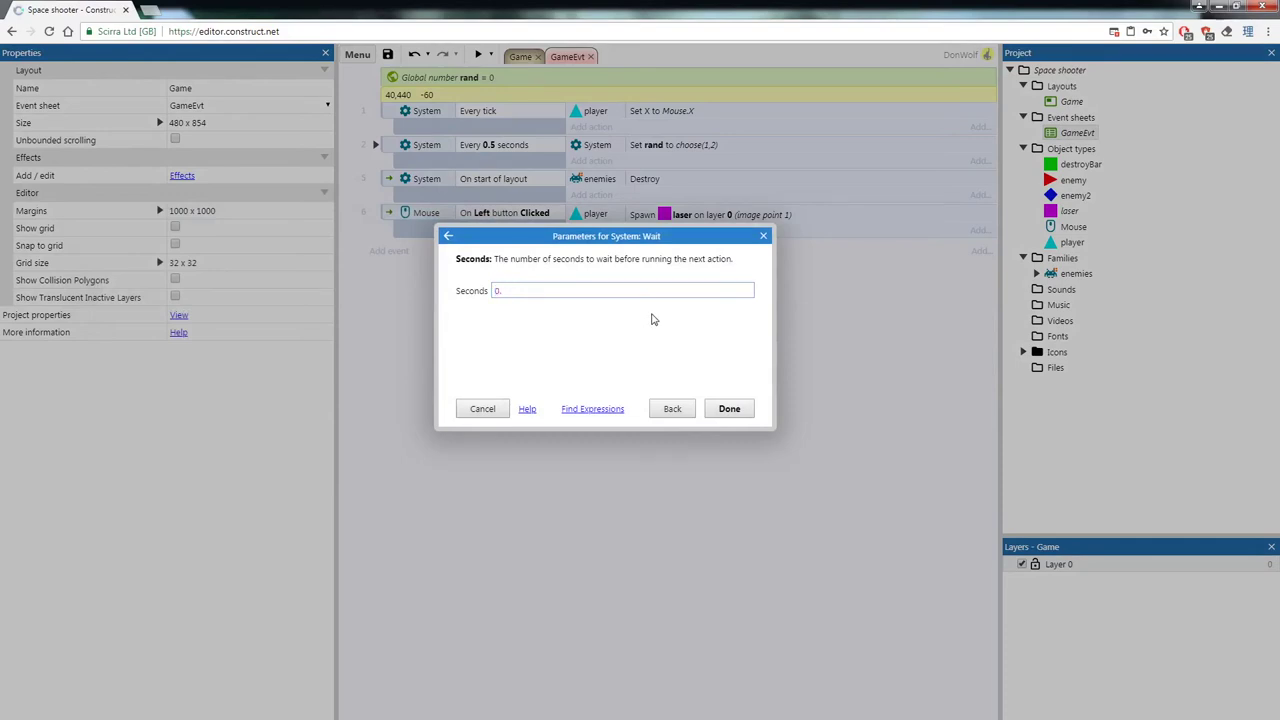
pyautogui.click(729, 408)
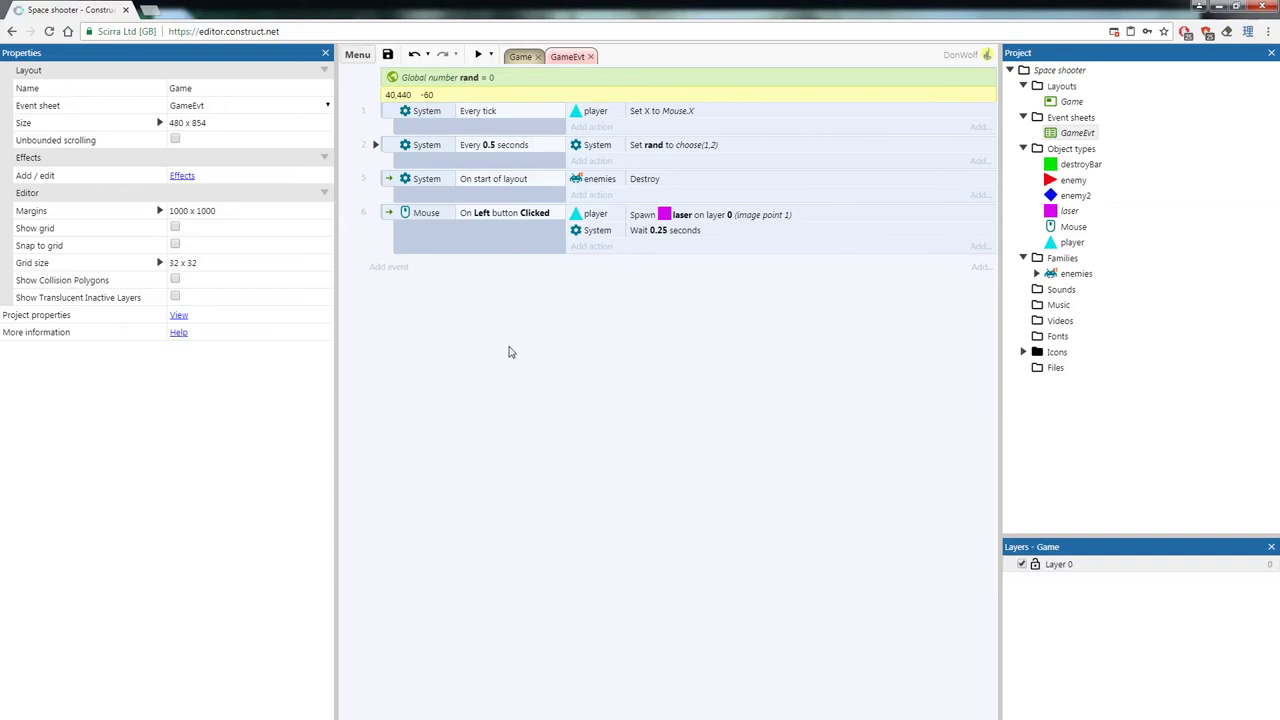
pyautogui.rightClick(416, 305)
# - Add a laser 'On collision with another object' event targeting the enemies family
pyautogui.click(452, 310)
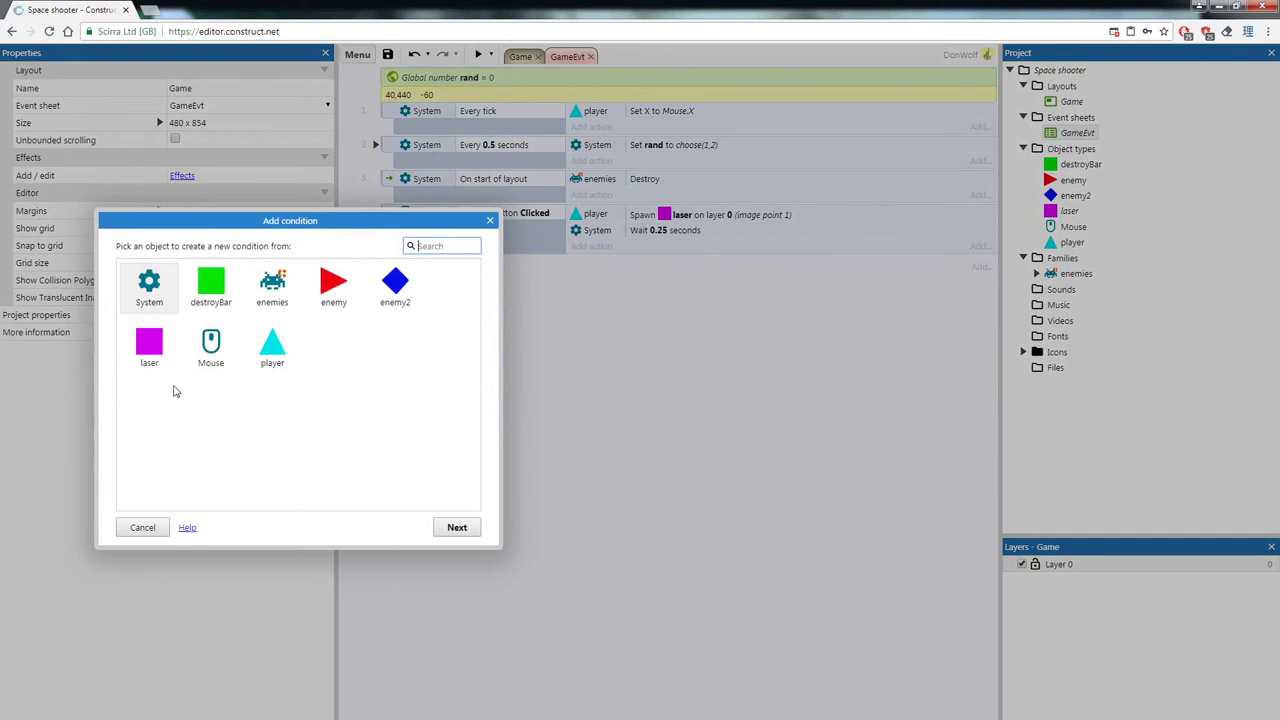
pyautogui.doubleClick(149, 348)
pyautogui.scroll(-3, 448, 340)
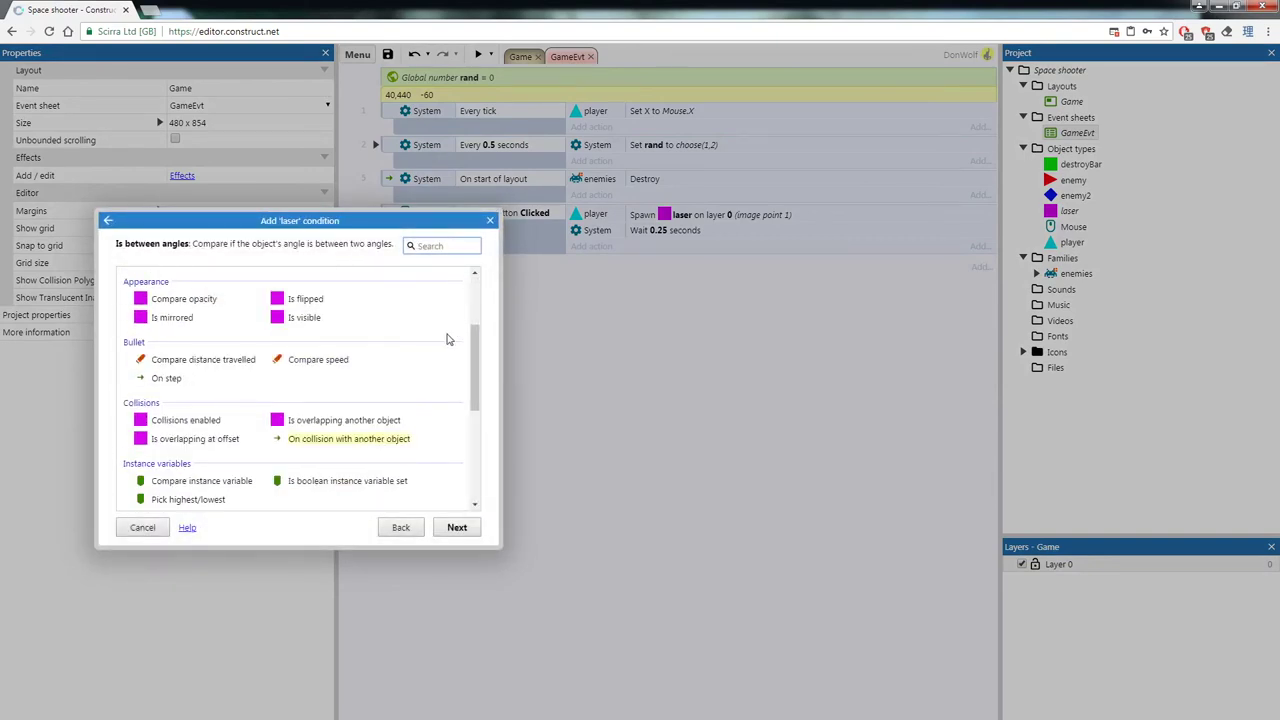
pyautogui.click(355, 440)
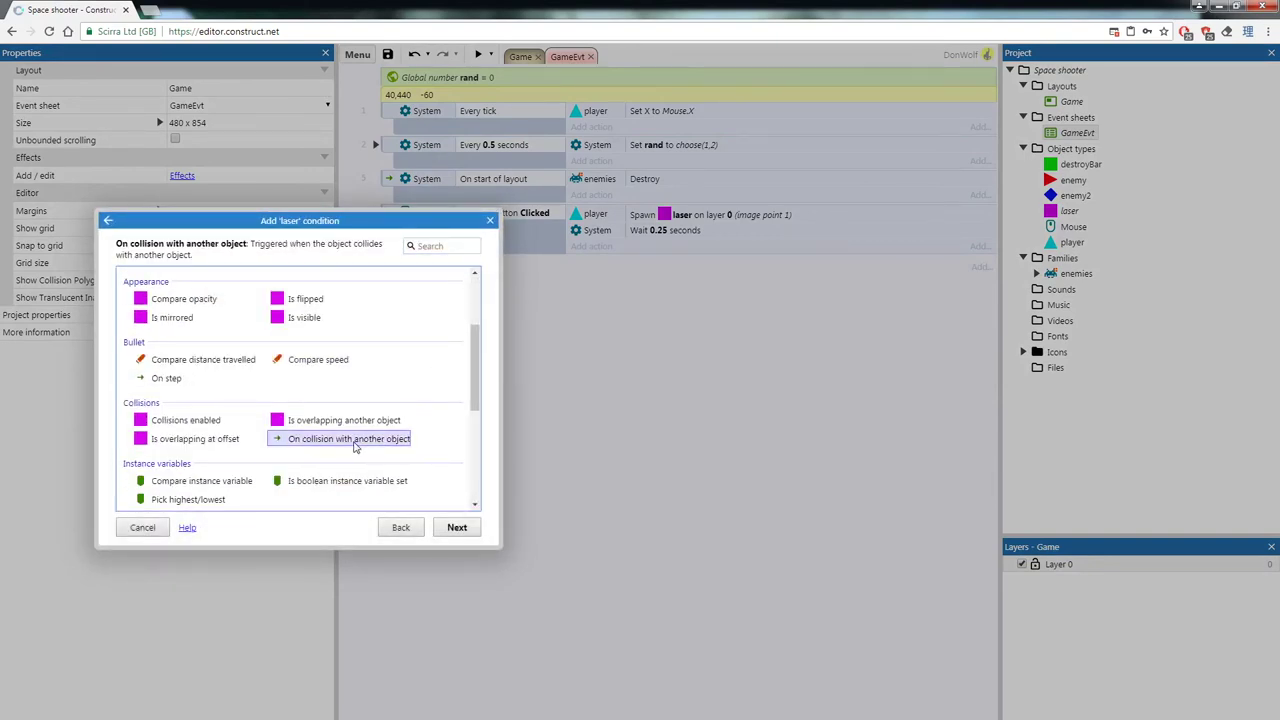
pyautogui.doubleClick(355, 445)
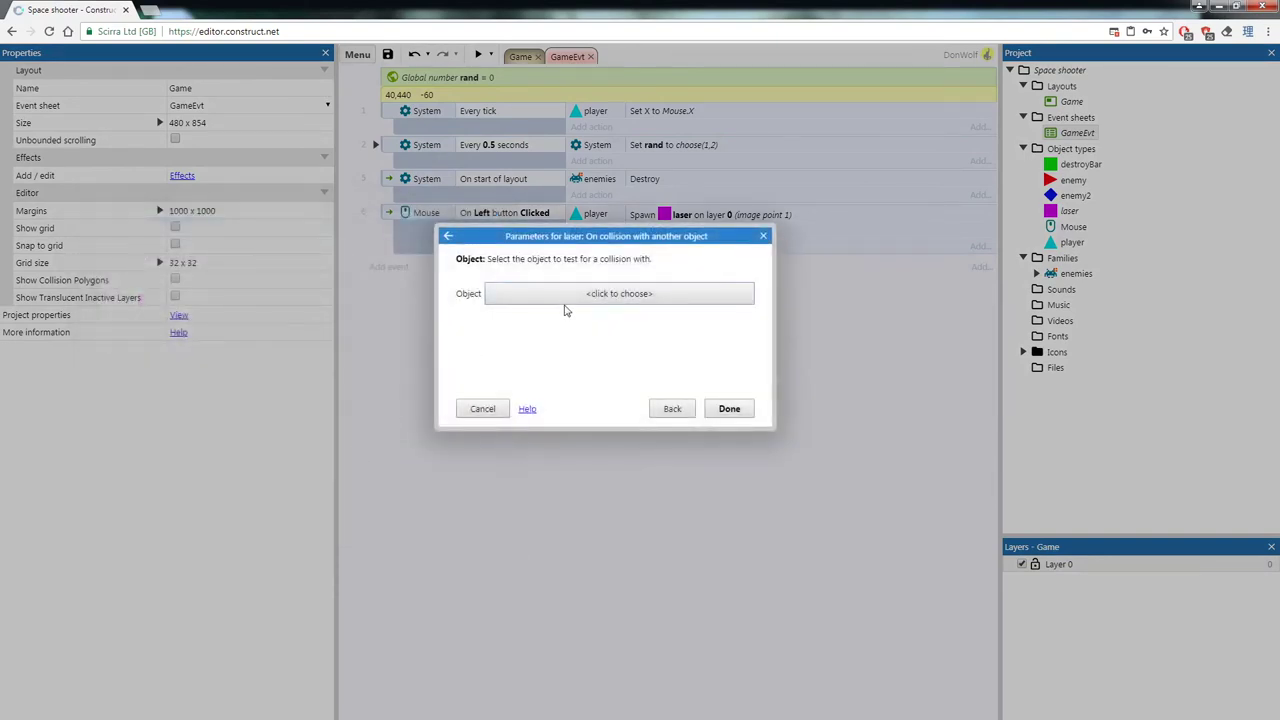
pyautogui.click(585, 294)
pyautogui.click(543, 324)
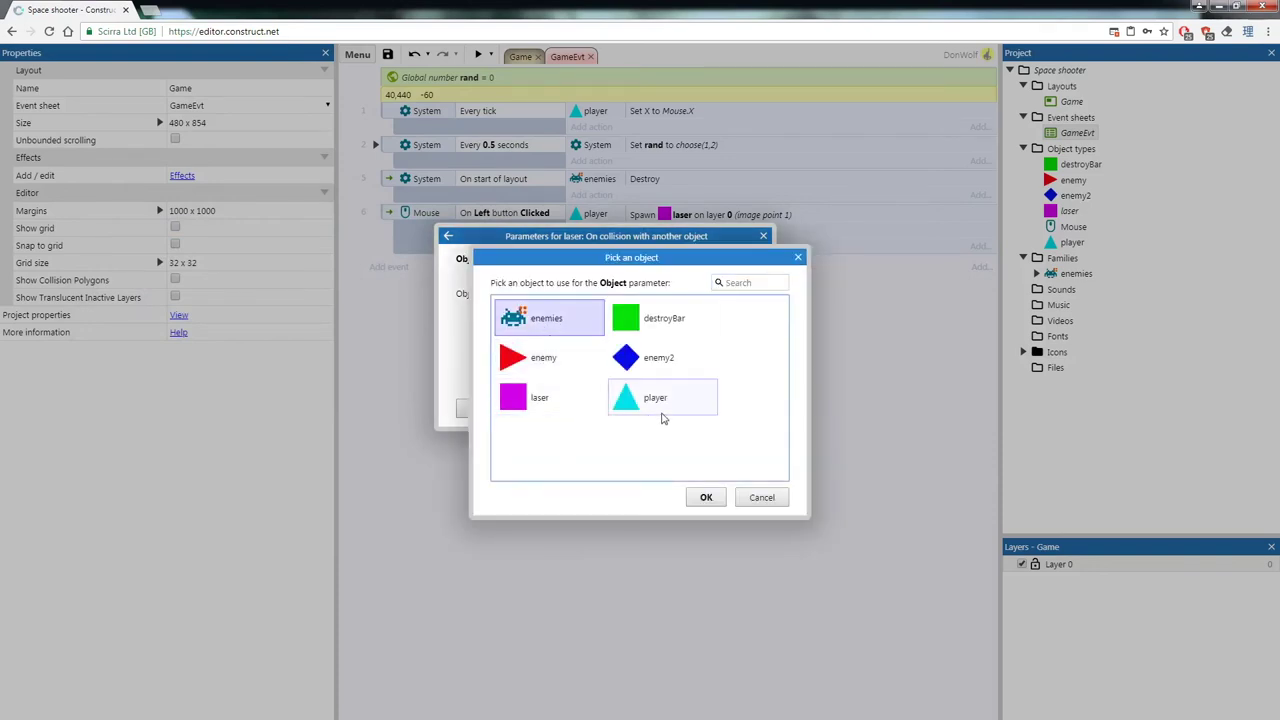
pyautogui.doubleClick(547, 326)
pyautogui.click(728, 408)
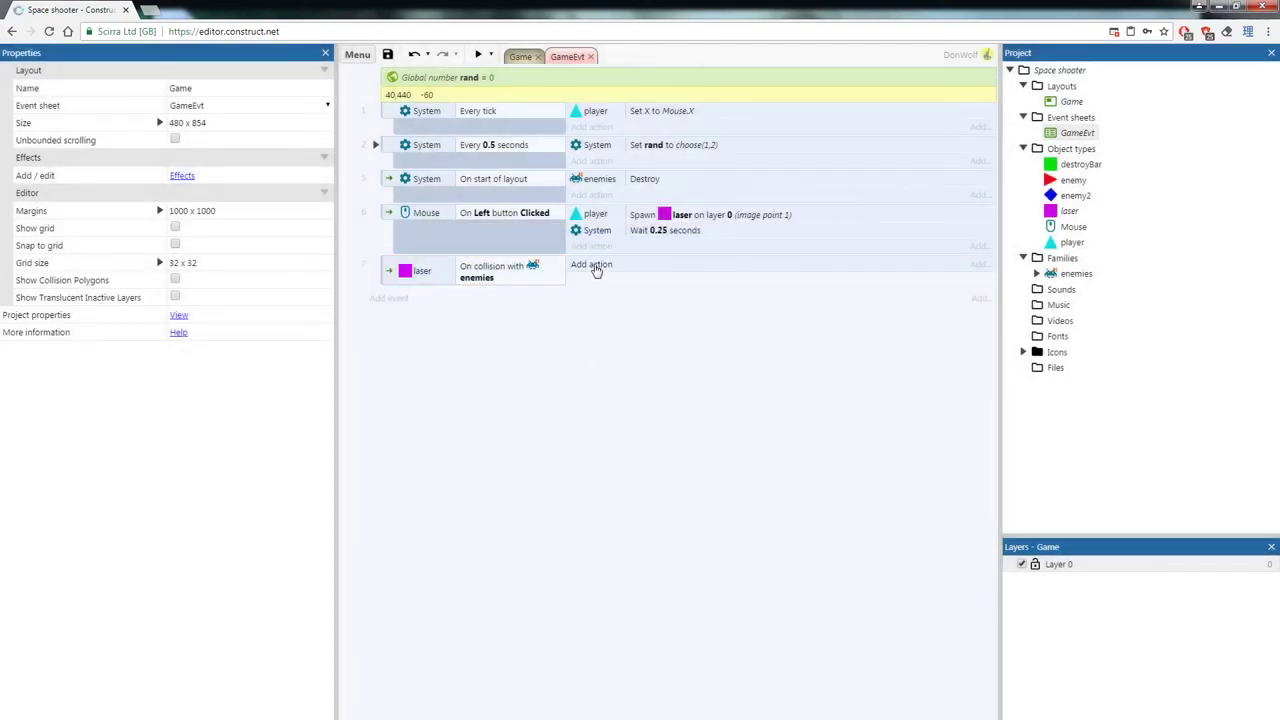
# - Give the collision event Destroy actions for both enemies and laser
pyautogui.click(593, 265)
pyautogui.doubleClick(280, 286)
pyautogui.write('des')
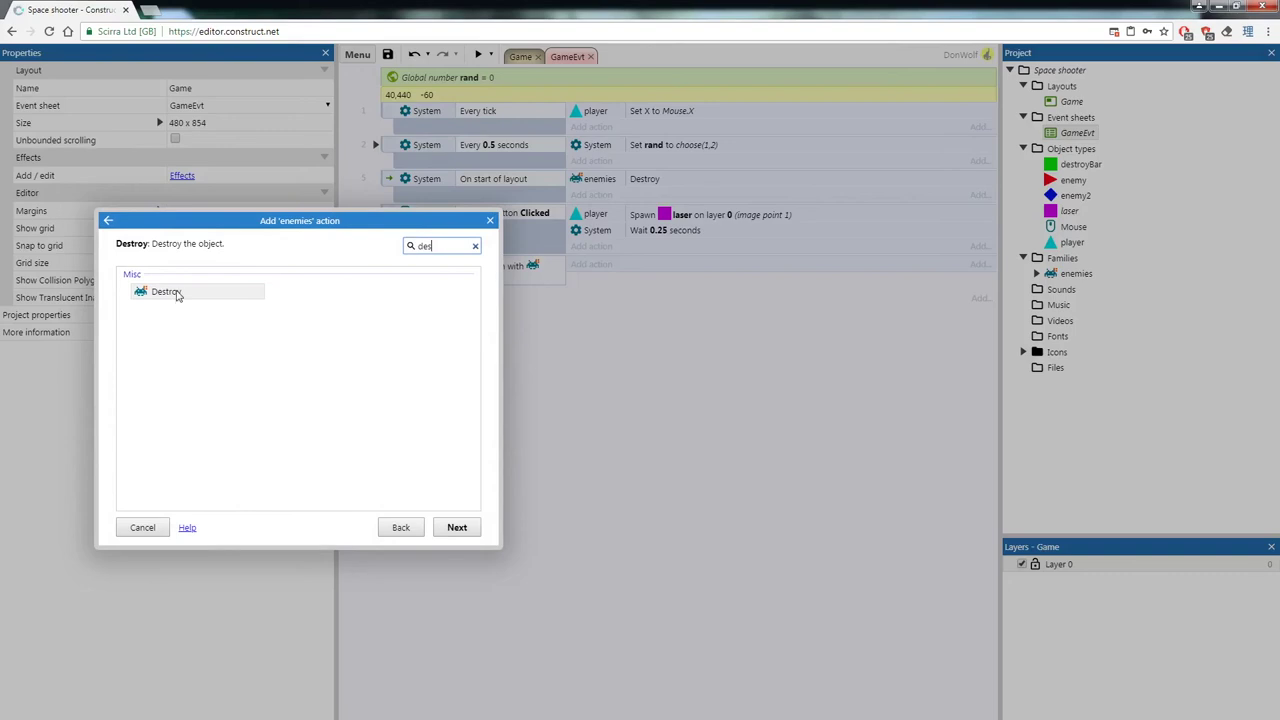
pyautogui.doubleClick(170, 292)
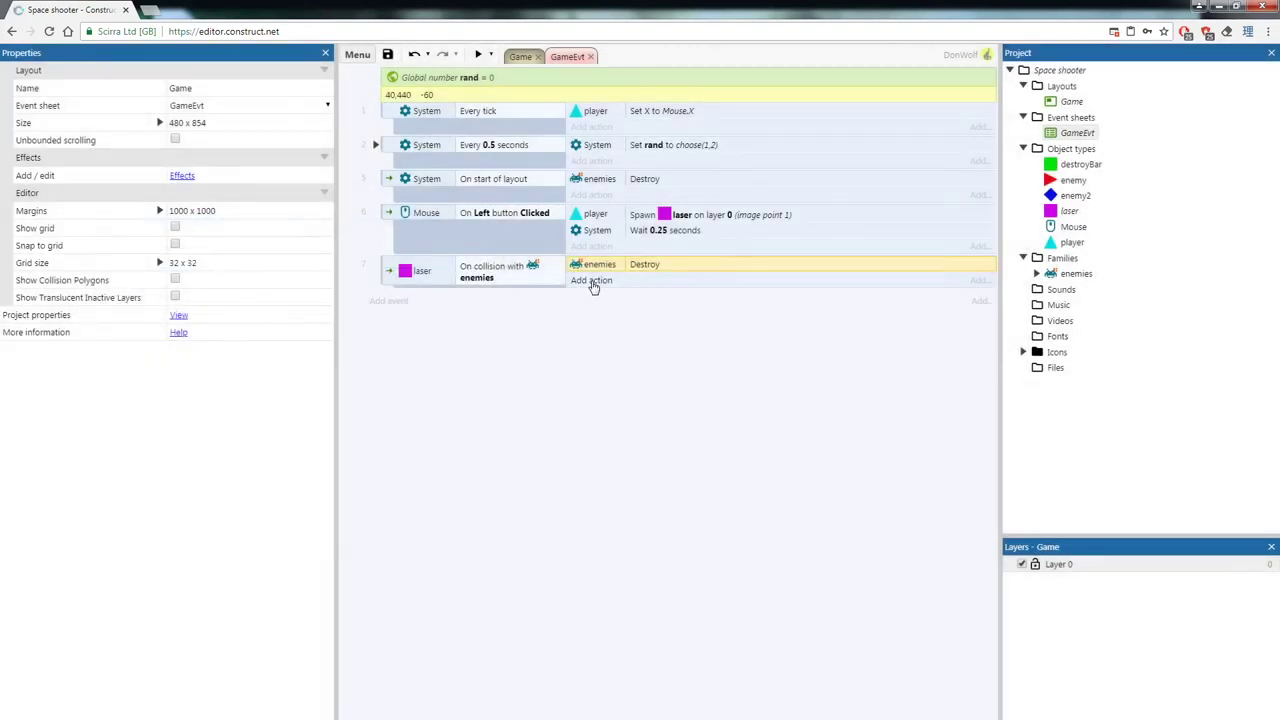
pyautogui.click(593, 281)
pyautogui.doubleClick(149, 343)
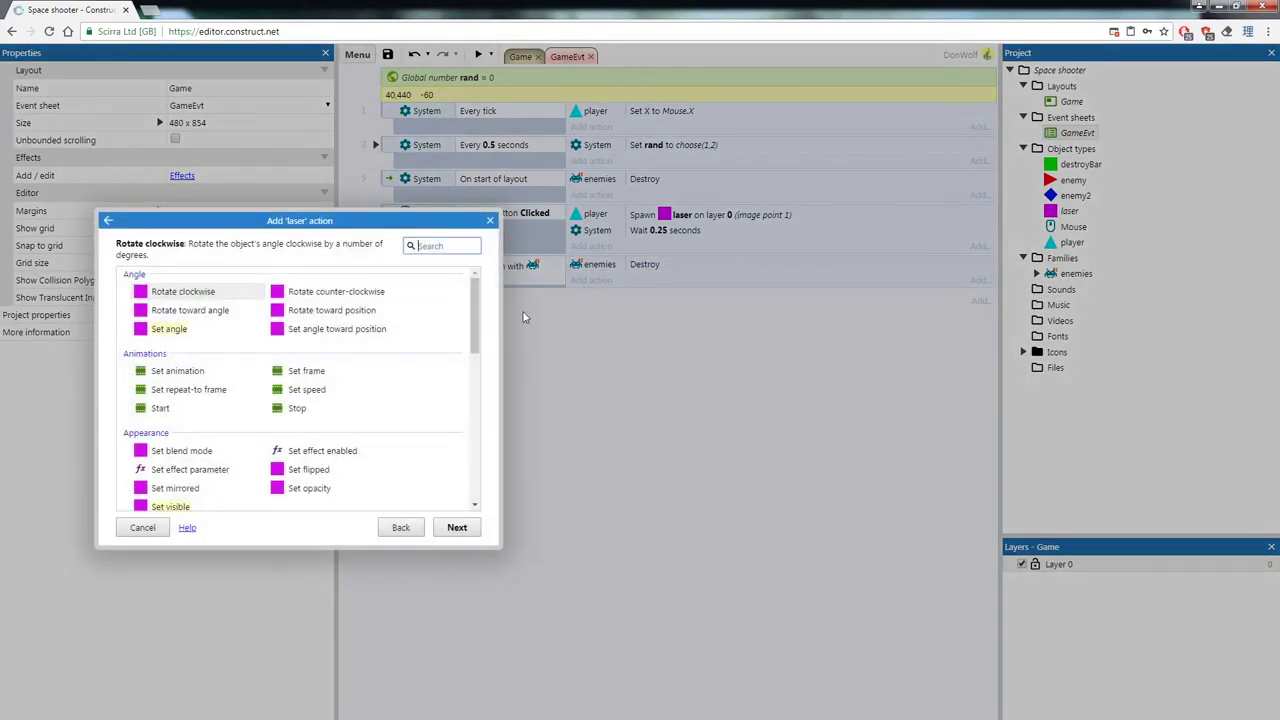
pyautogui.click(424, 244)
pyautogui.write('des')
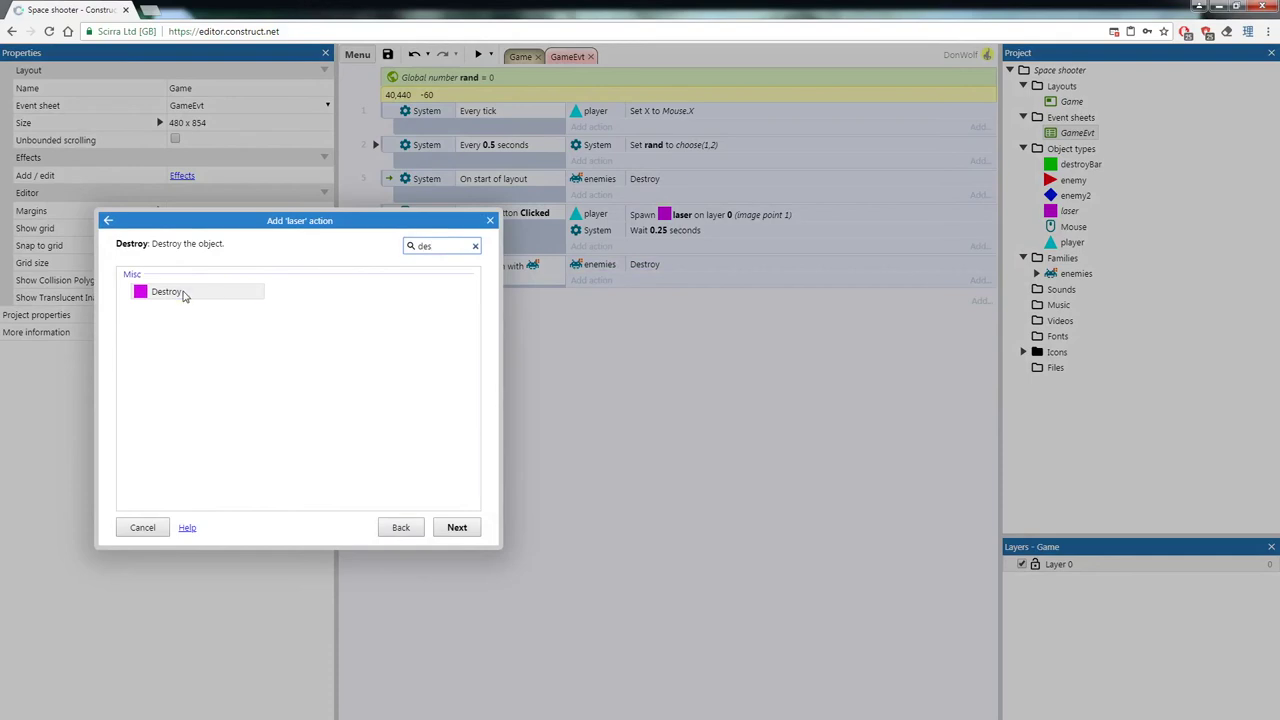
pyautogui.doubleClick(184, 294)
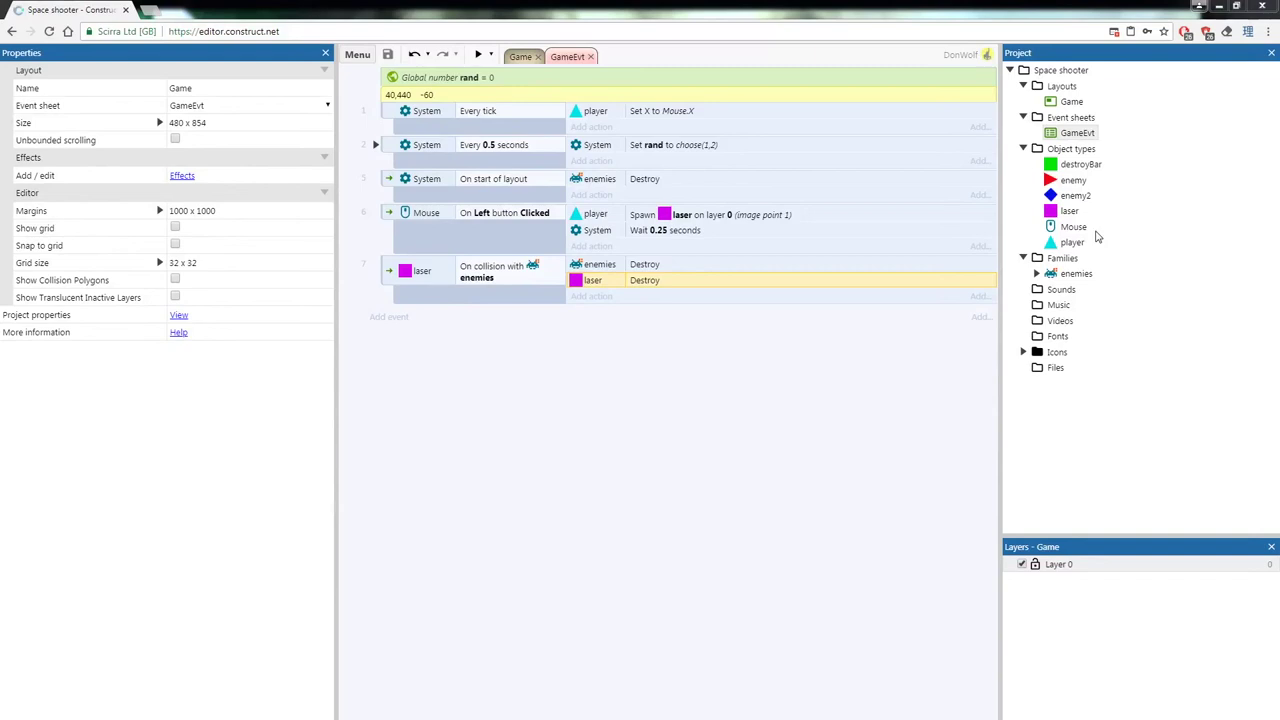
# - Rotate the spawned laser 90° counter-clockwise before the Wait, then preview the game
pyautogui.click(585, 414)
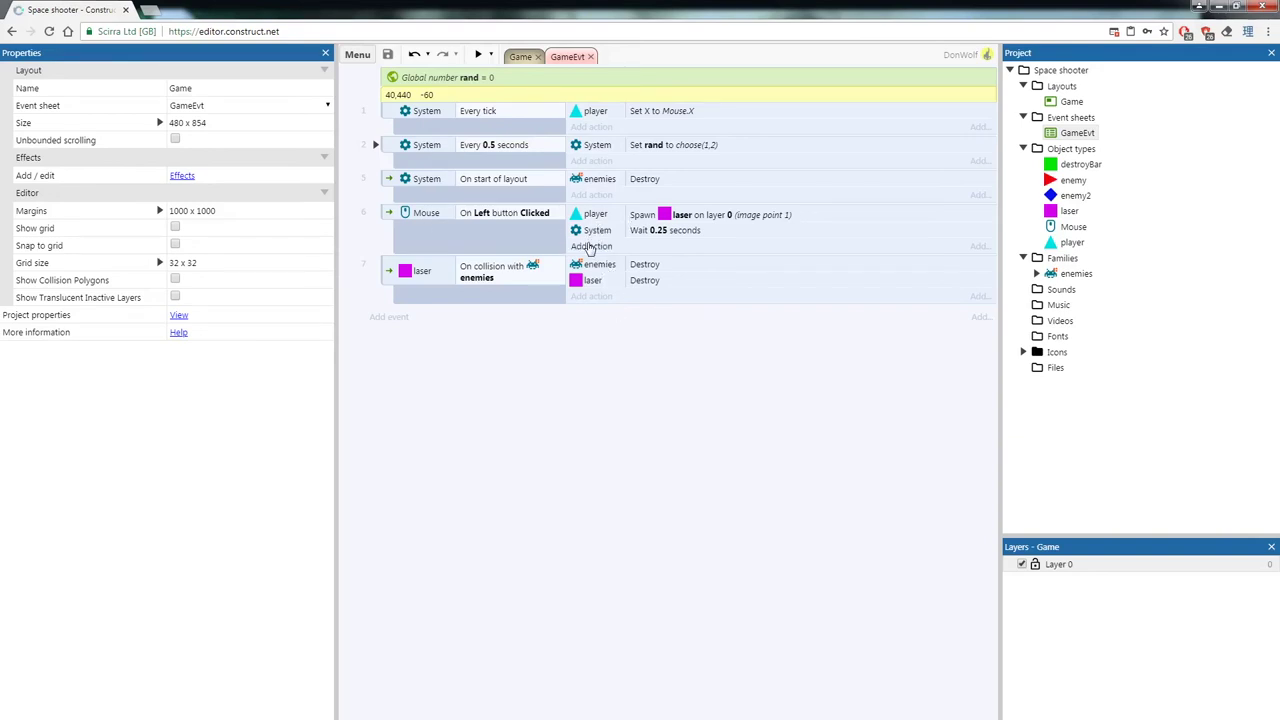
pyautogui.click(590, 247)
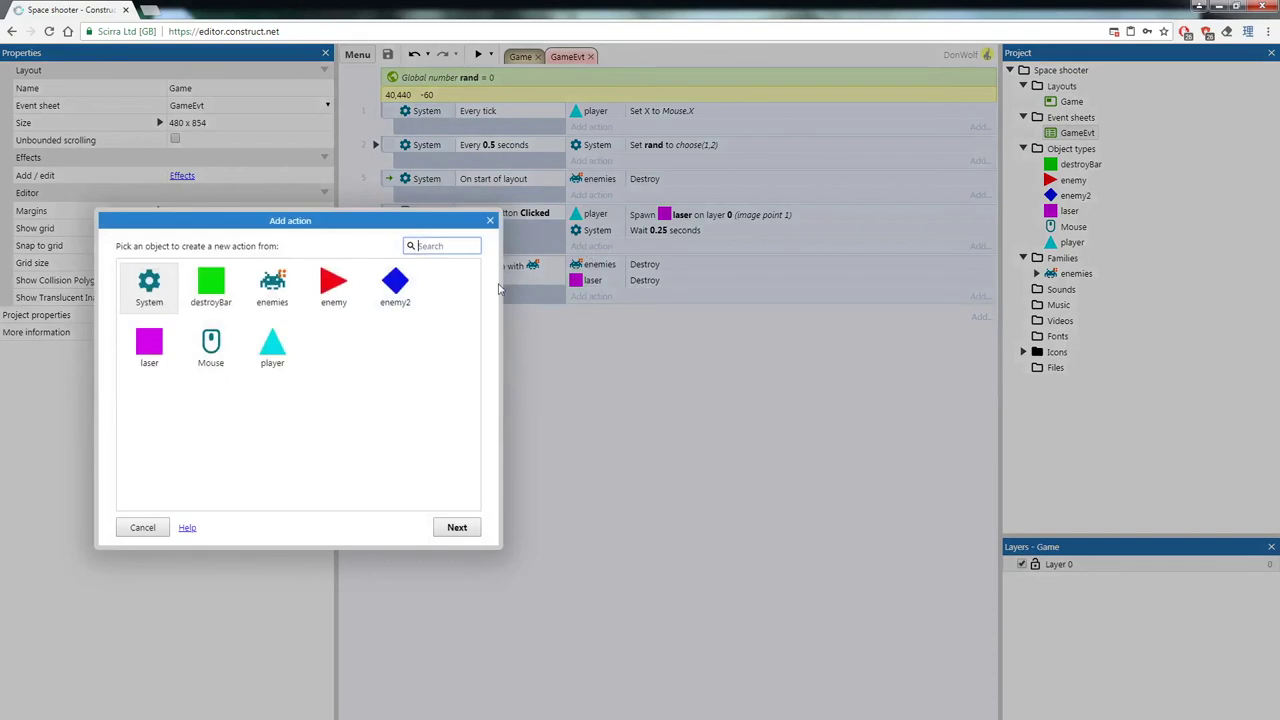
pyautogui.doubleClick(150, 346)
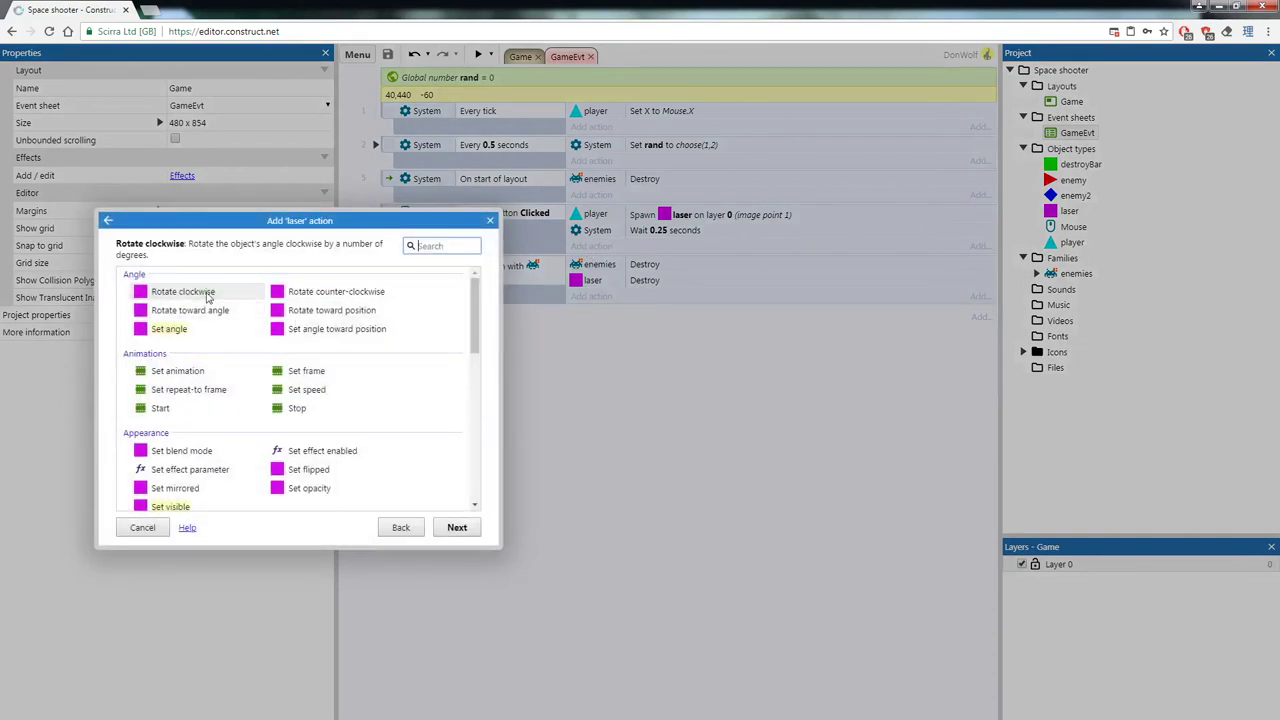
pyautogui.doubleClick(343, 291)
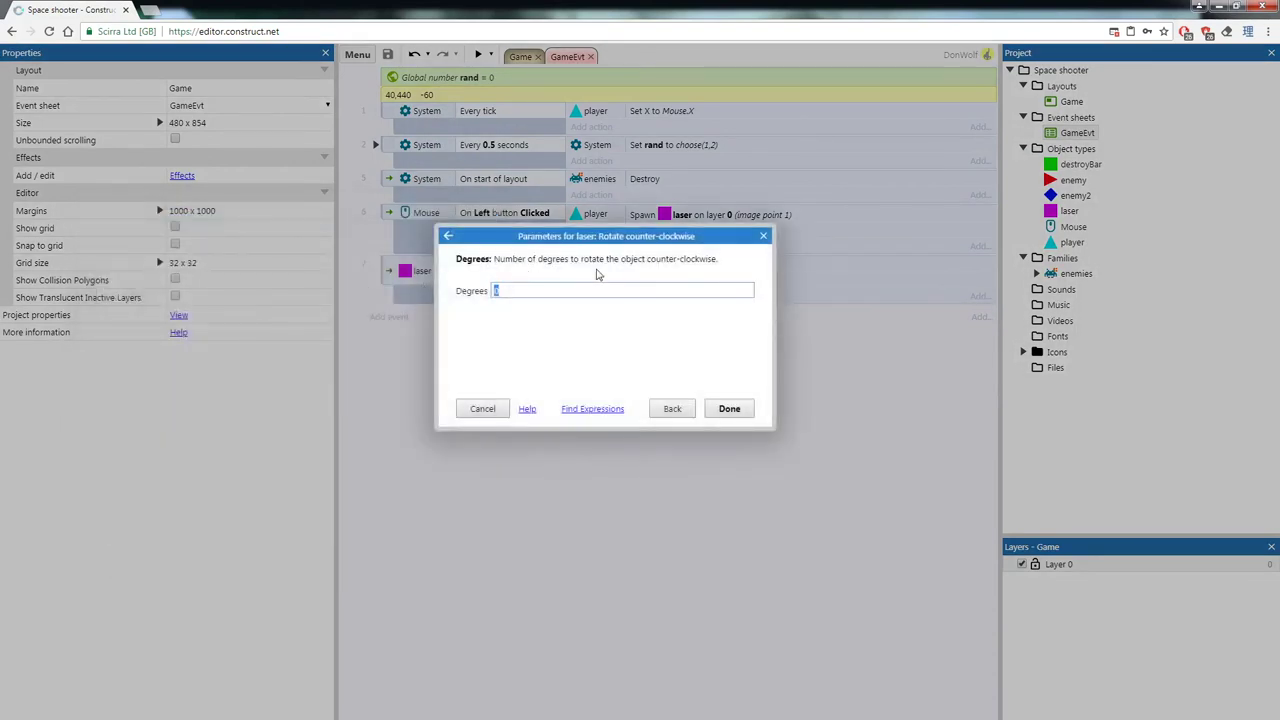
pyautogui.press('Return')
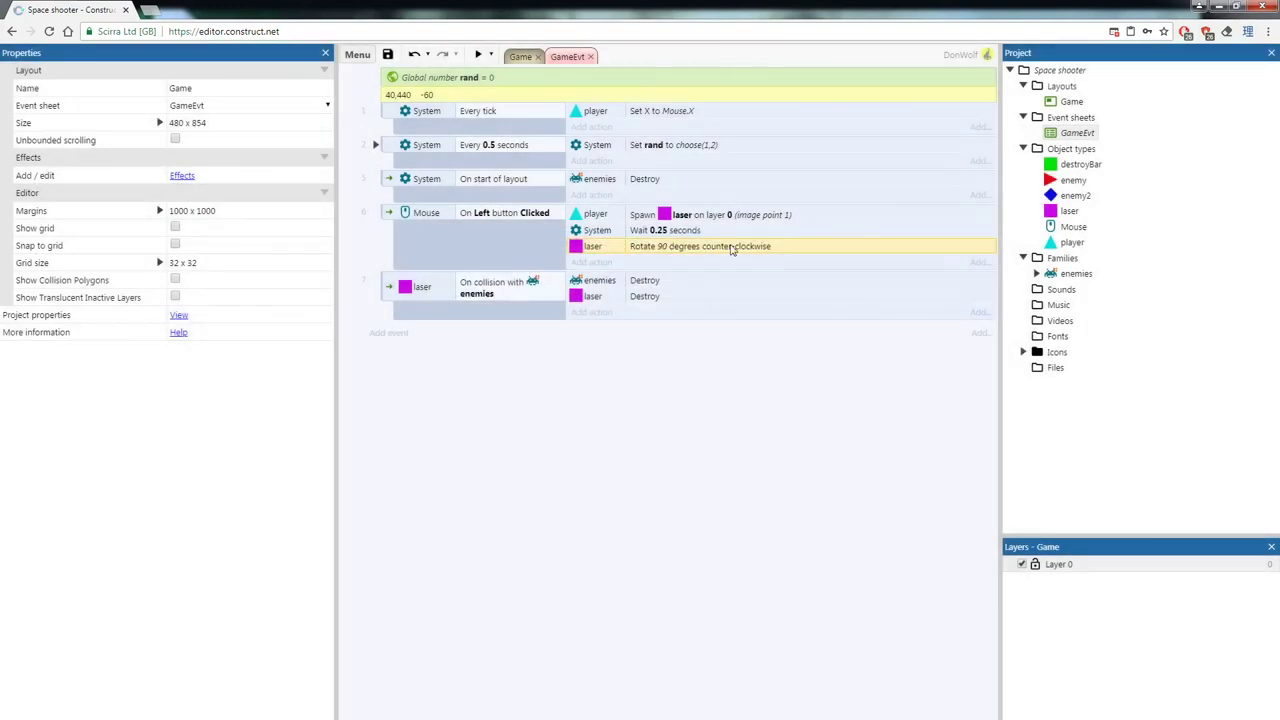
pyautogui.moveTo(708, 248); pyautogui.dragTo(692, 231)
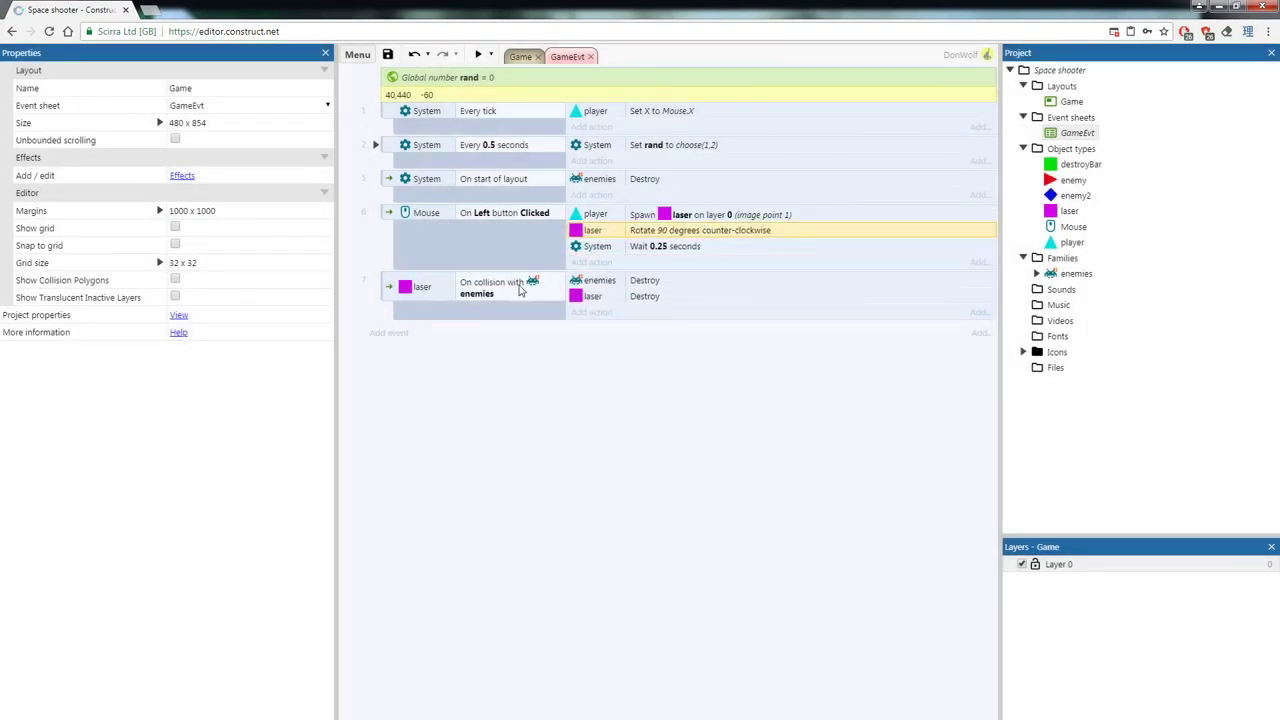
pyautogui.click(479, 52)
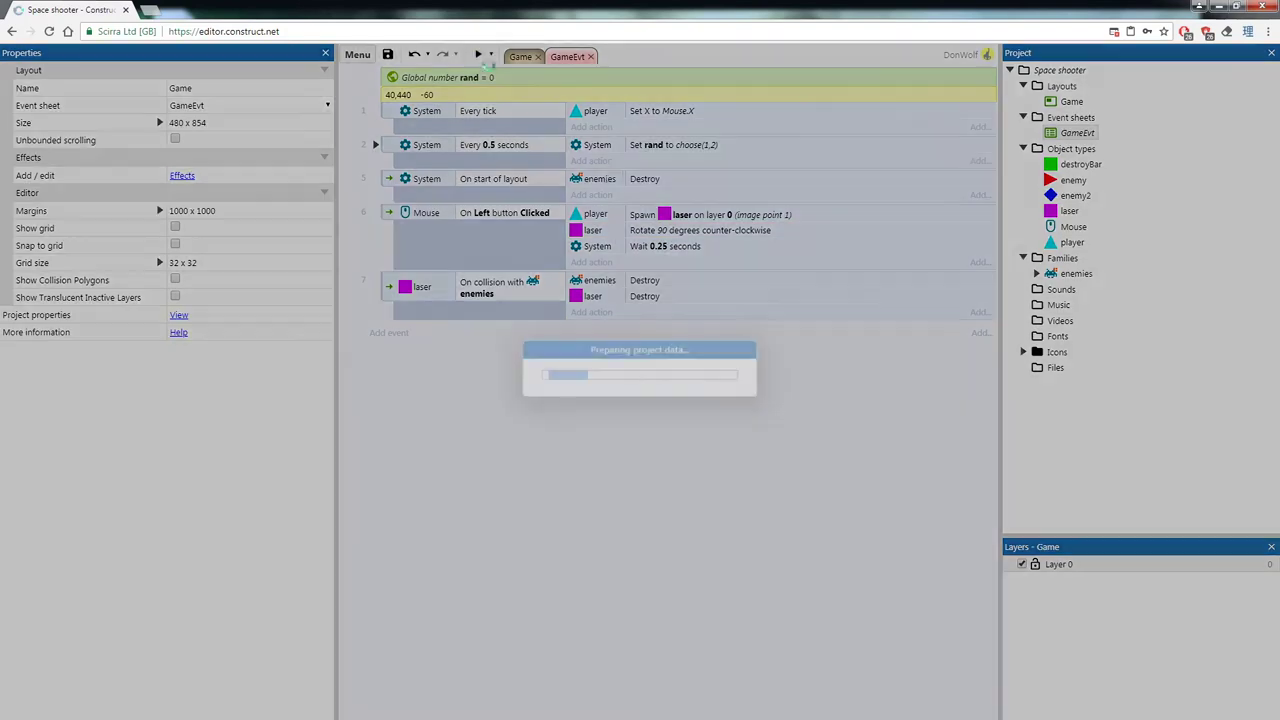
pyautogui.click(700, 414)
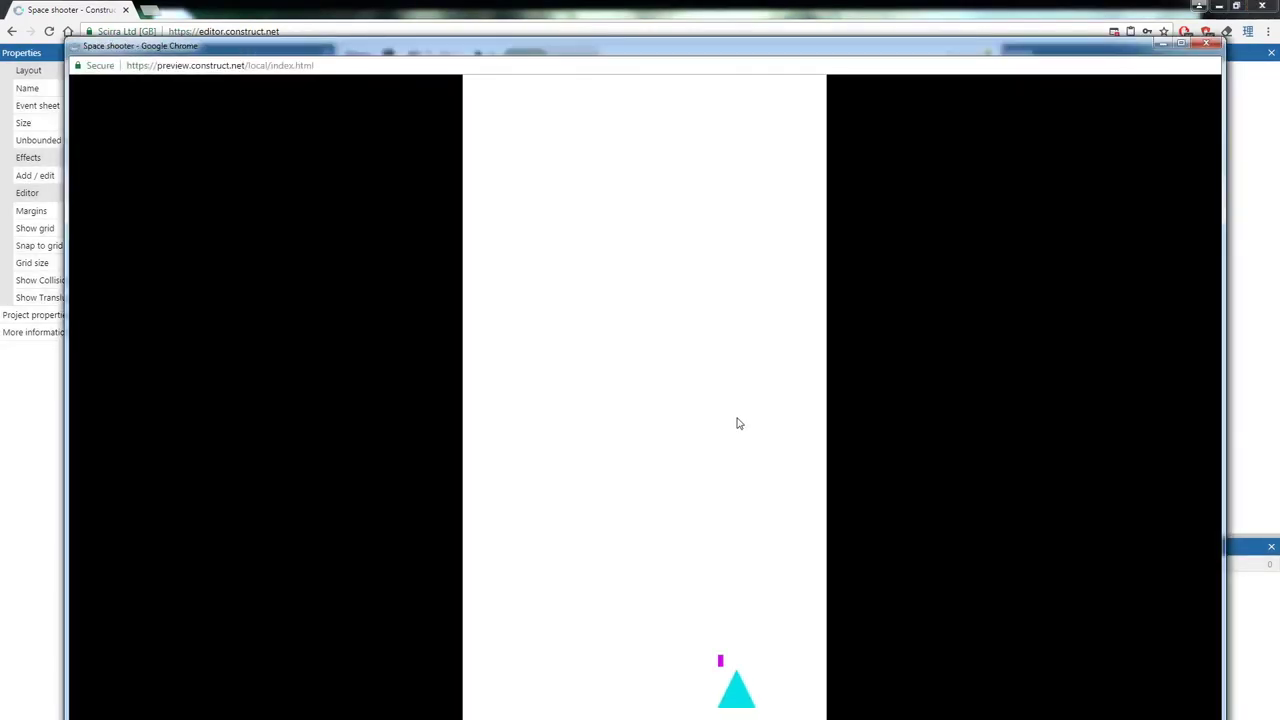